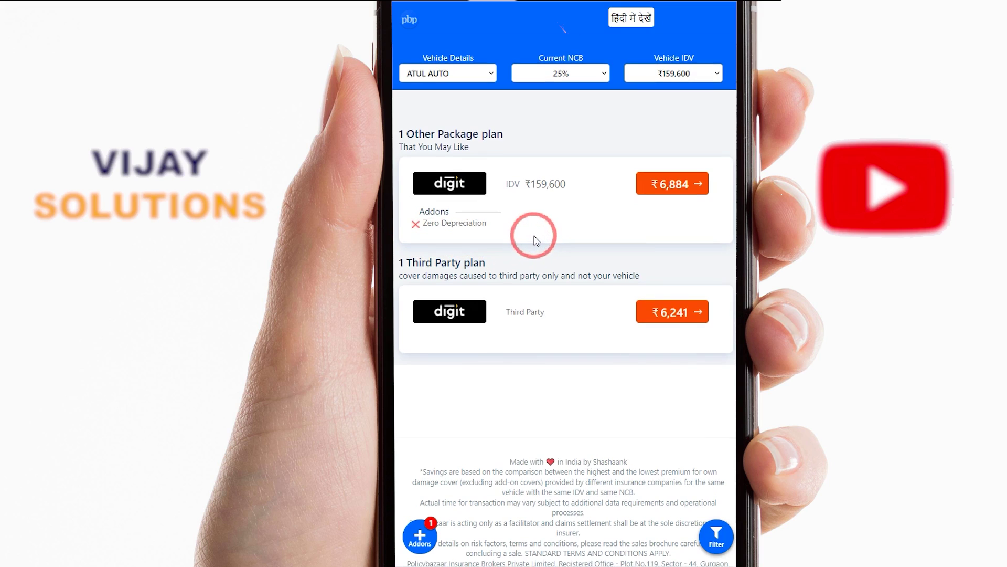
# Remove the Zero Depreciation add-on and apply the change to the quotes
pyautogui.moveTo(527, 239)
pyautogui.mouseDown()
pyautogui.moveTo(596, 160)
pyautogui.moveTo(511, 374)
pyautogui.mouseUp()
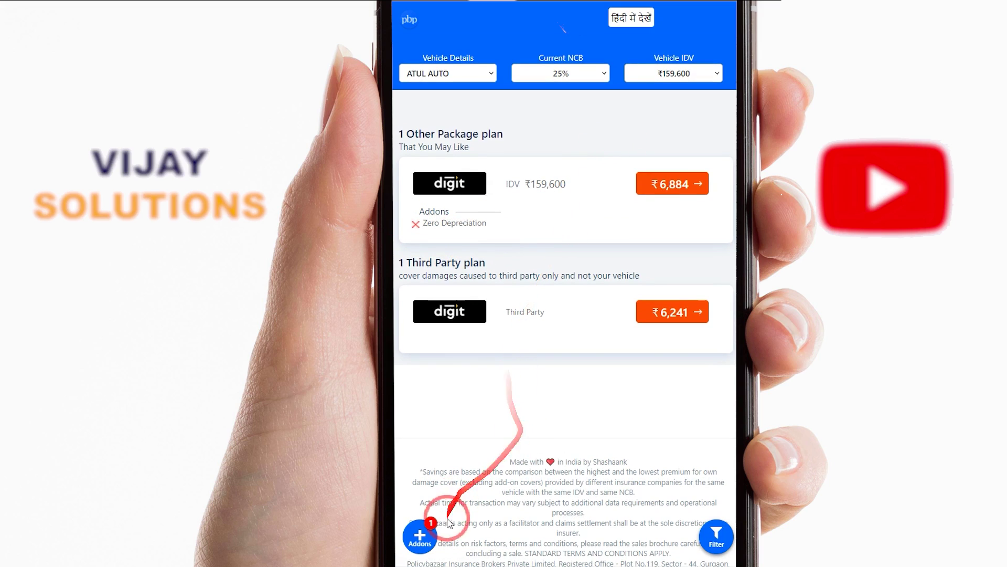
pyautogui.click(421, 535)
pyautogui.click(410, 171)
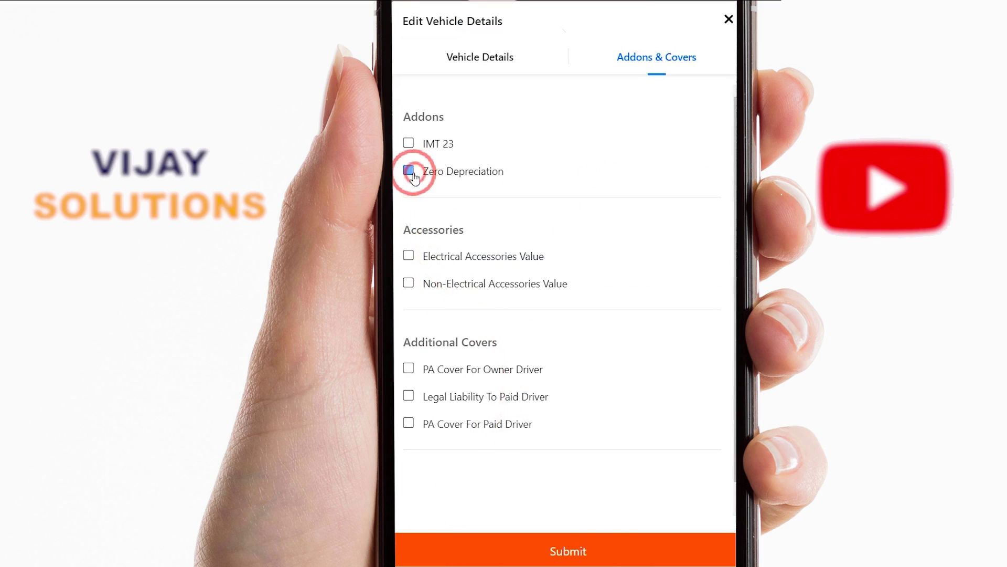
pyautogui.click(595, 546)
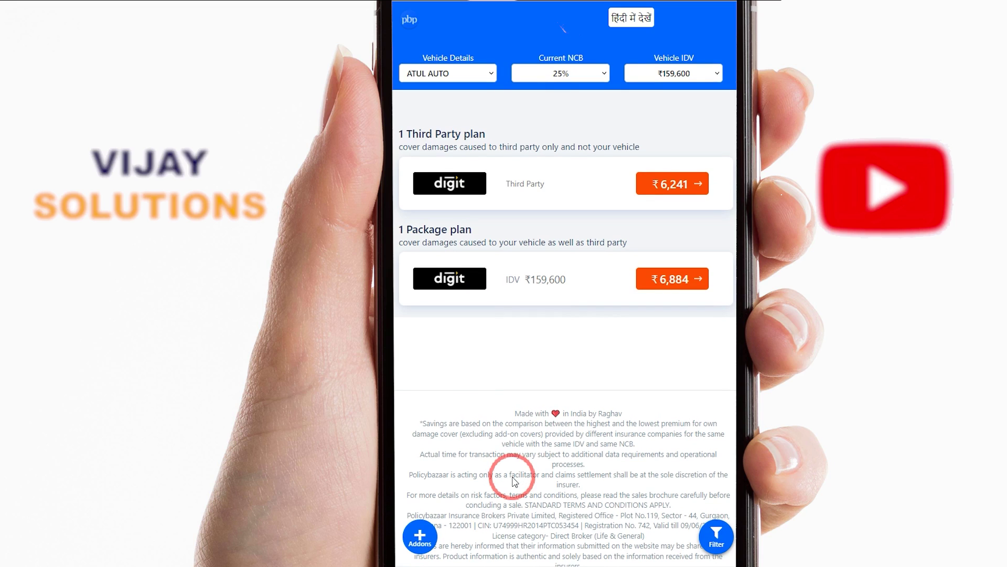
# Add PA Cover For Owner Driver, raising quotes to ₹7,214 package and ₹6,571 third party
pyautogui.click(422, 537)
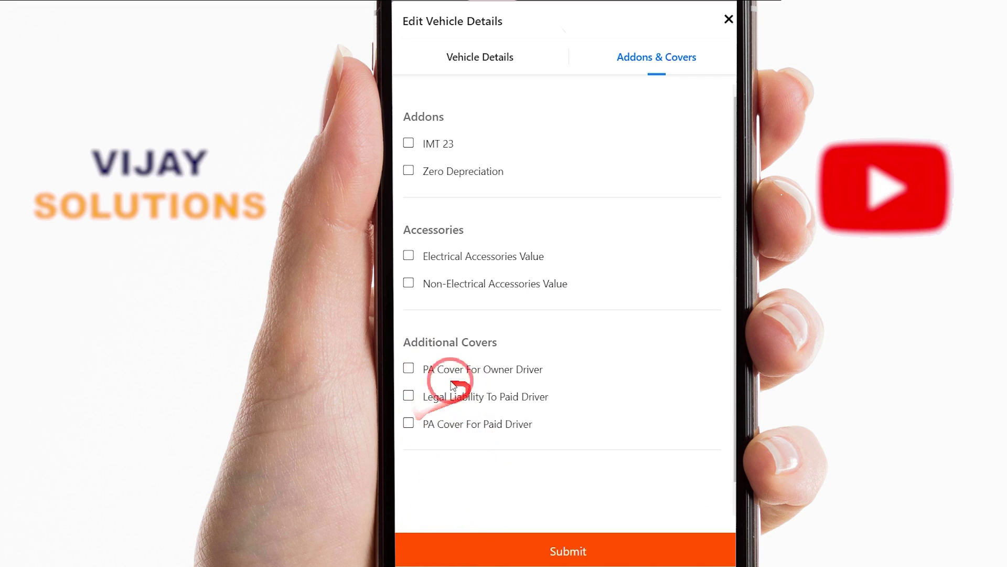
pyautogui.moveTo(427, 368); pyautogui.dragTo(535, 373)
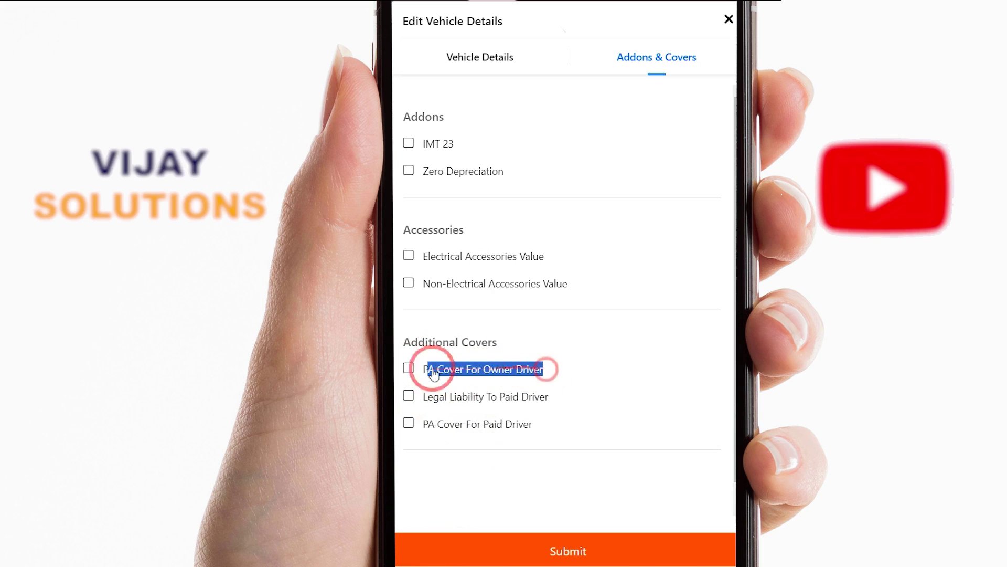
pyautogui.click(409, 368)
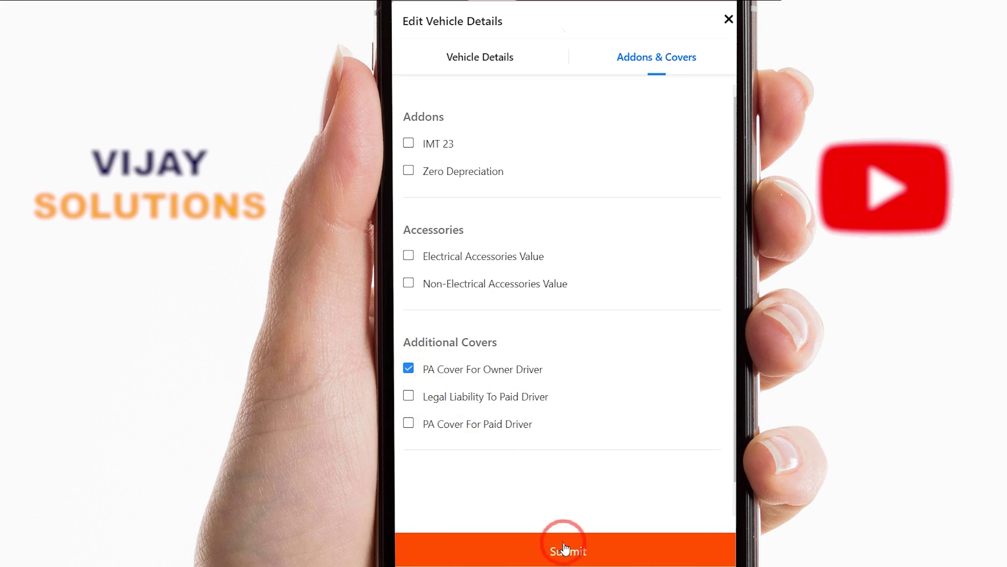
pyautogui.click(582, 545)
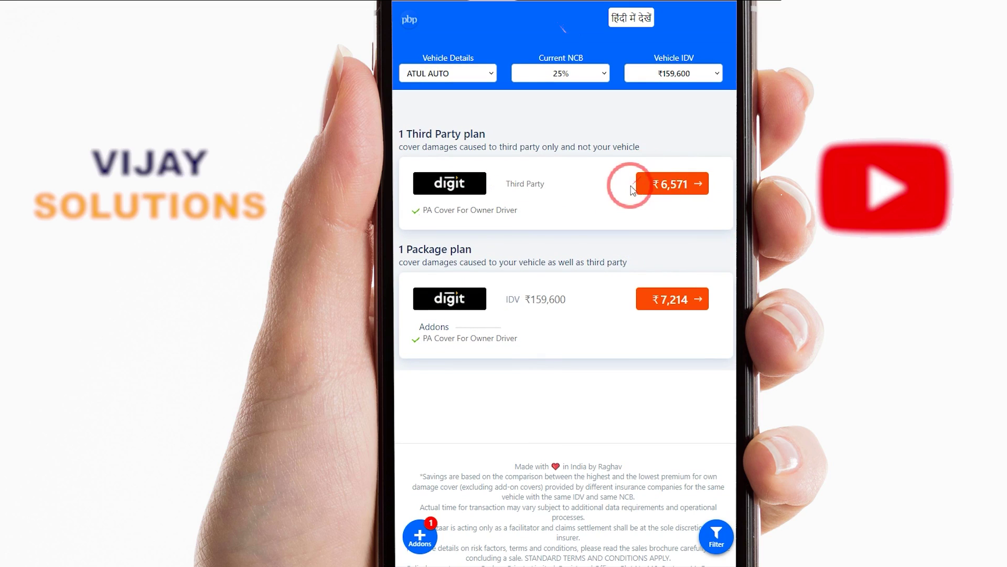
# Add PA Cover For Paid Driver at ₹2 Lacs and apply it to the quotes
pyautogui.click(417, 527)
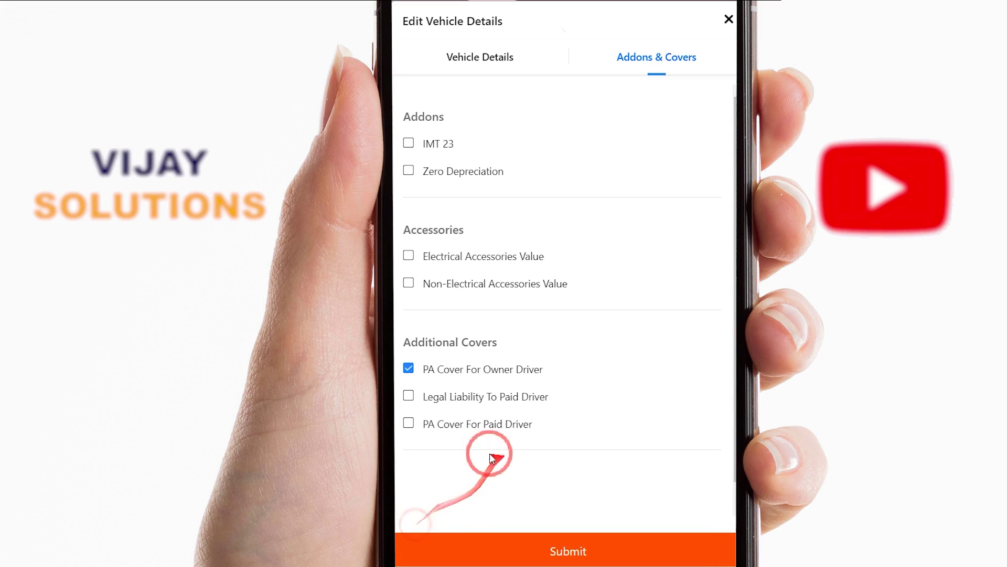
pyautogui.moveTo(491, 397); pyautogui.dragTo(526, 403)
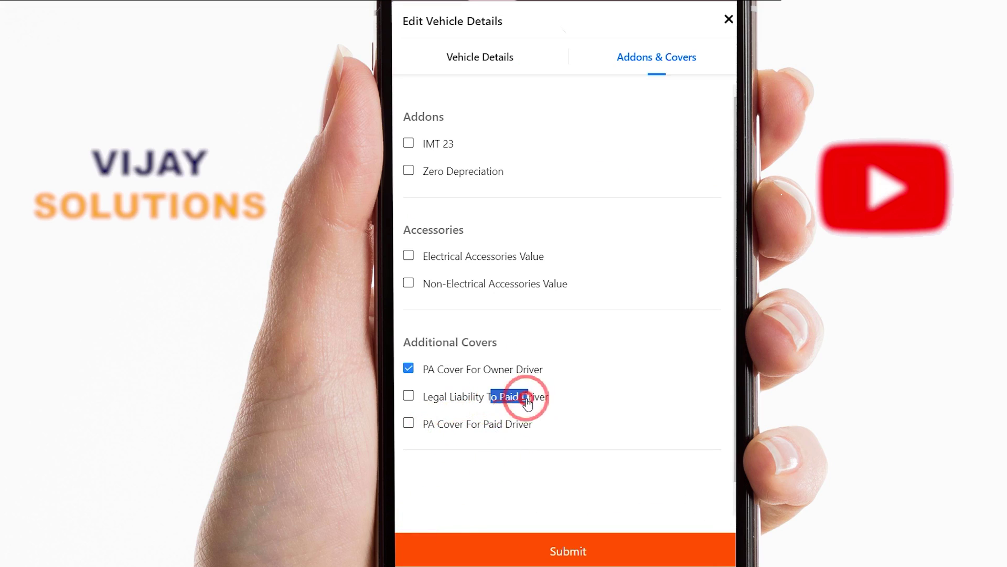
pyautogui.click(551, 429)
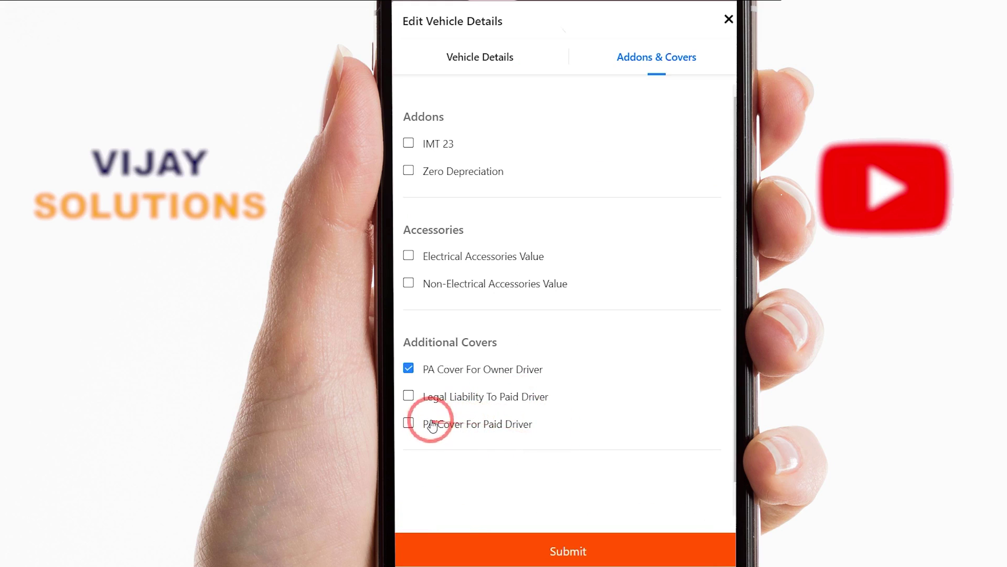
pyautogui.click(408, 424)
pyautogui.doubleClick(420, 424)
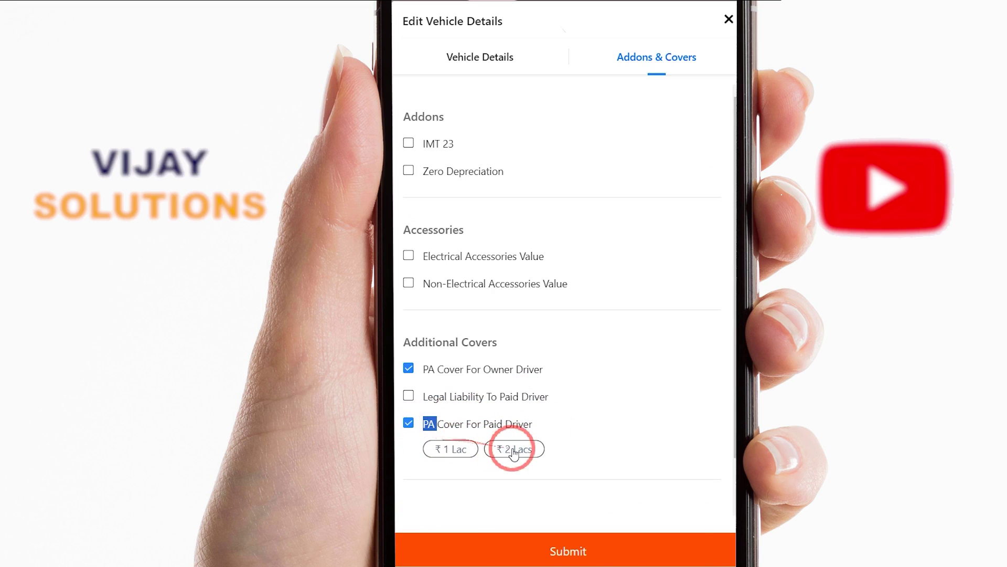
pyautogui.click(588, 444)
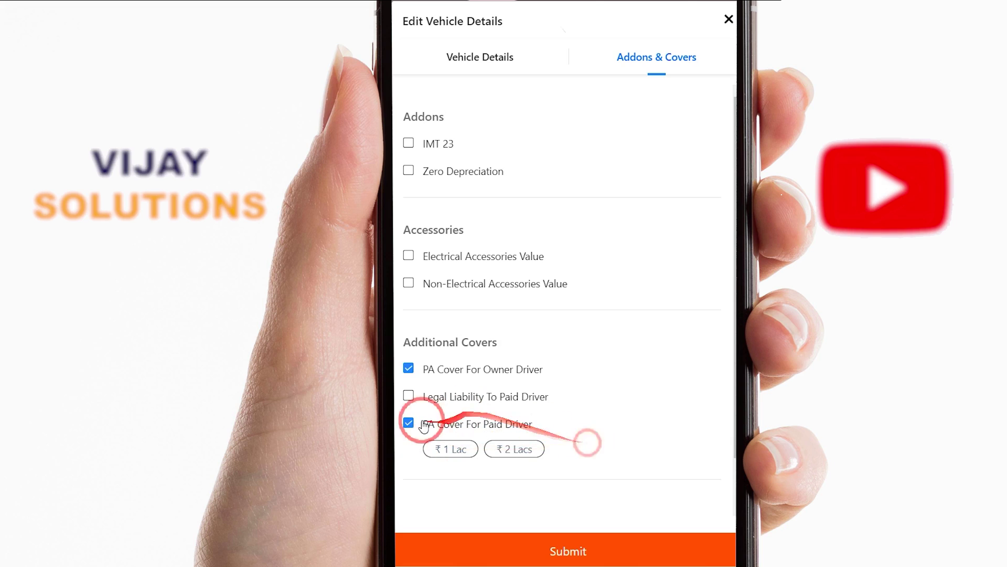
pyautogui.click(509, 454)
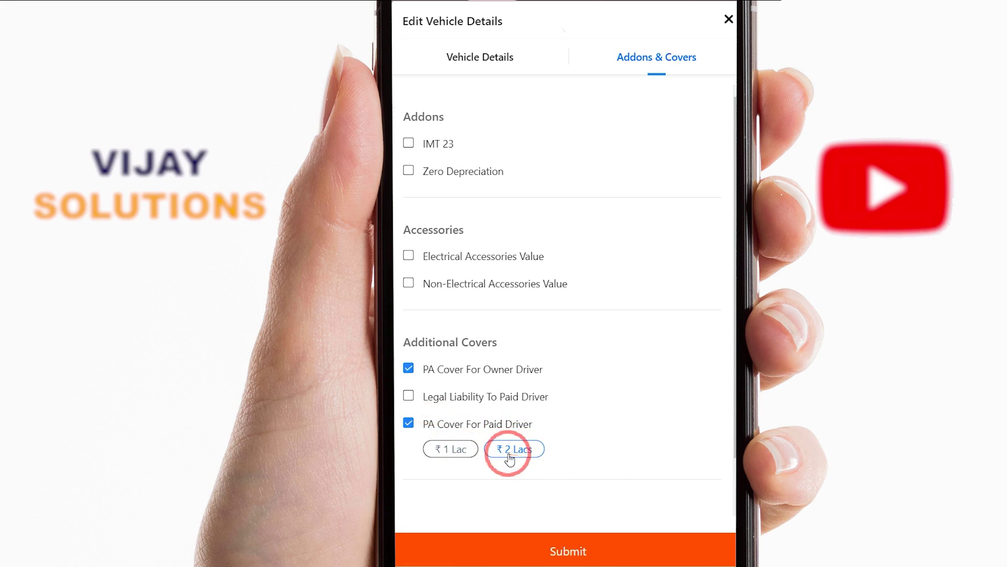
pyautogui.click(570, 549)
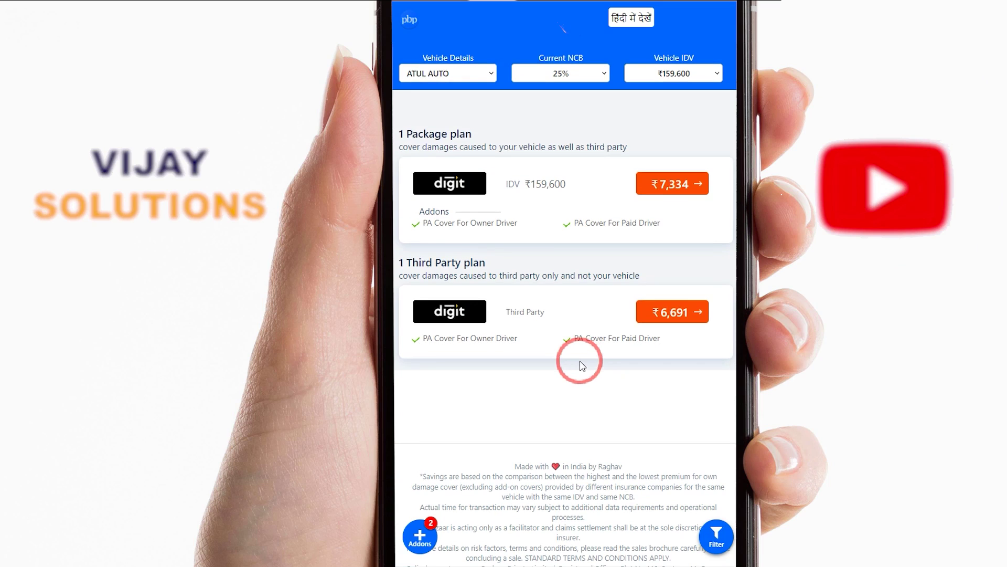
# Remove both PA covers, restoring quotes to ₹6,884 package and ₹6,241, and note the ₹159,600 IDV
pyautogui.click(424, 544)
pyautogui.click(414, 371)
pyautogui.click(408, 422)
pyautogui.click(562, 547)
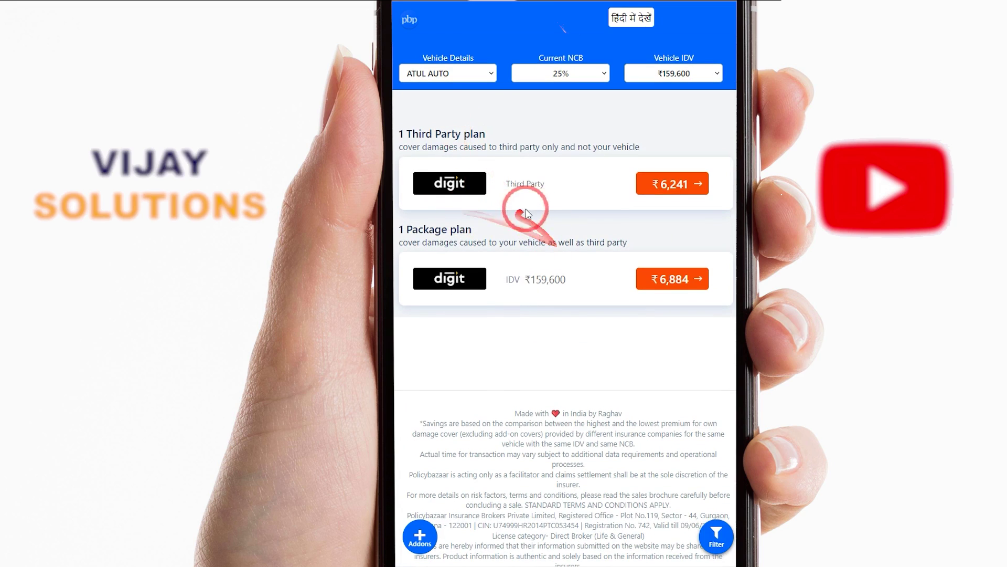
pyautogui.tripleClick(508, 184)
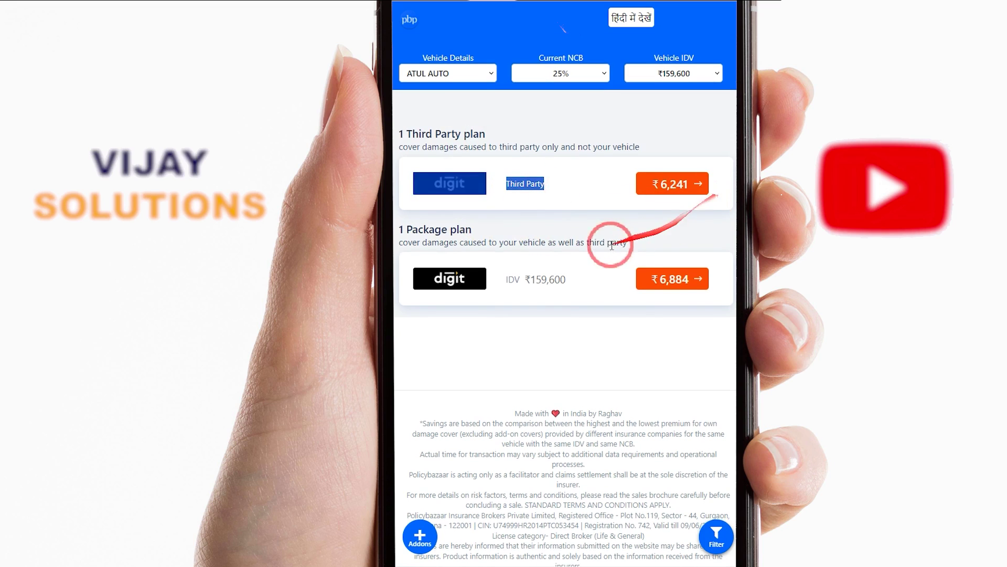
pyautogui.click(666, 320)
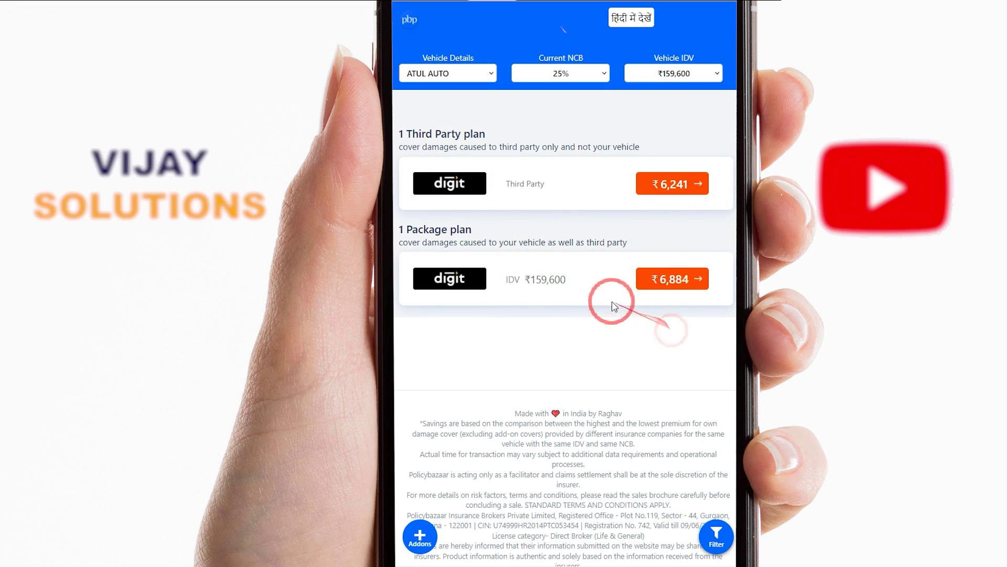
pyautogui.moveTo(513, 294); pyautogui.dragTo(689, 288)
# Pick the ₹6,884 Digit package plan and answer No to the existing-Digit-policy question
pyautogui.click(689, 287)
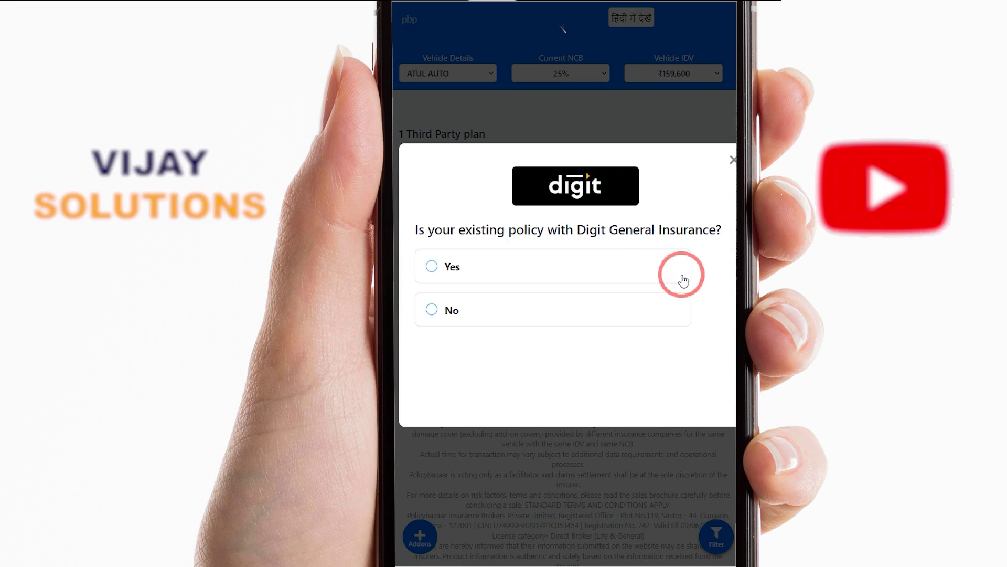
pyautogui.moveTo(497, 235); pyautogui.dragTo(696, 233)
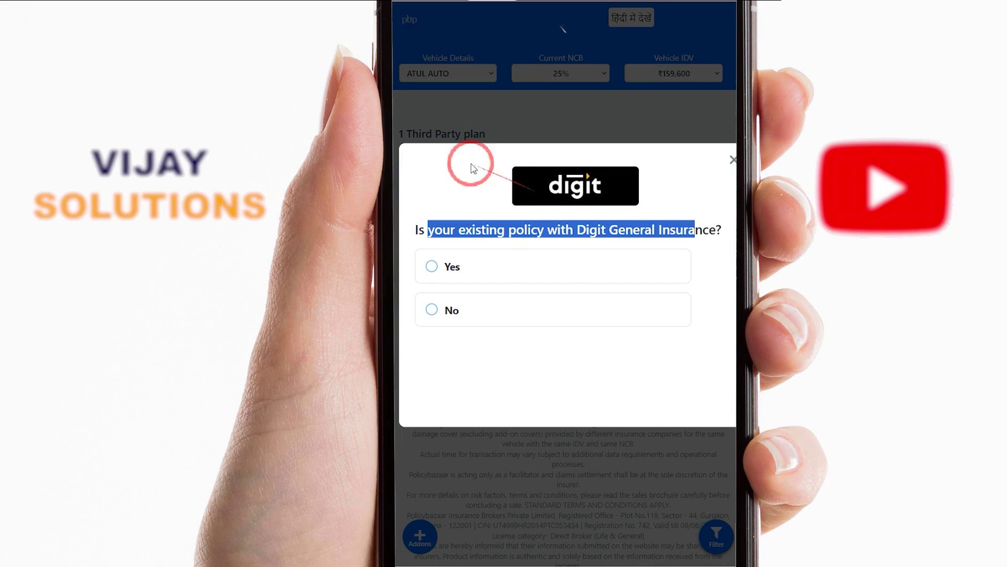
pyautogui.click(493, 371)
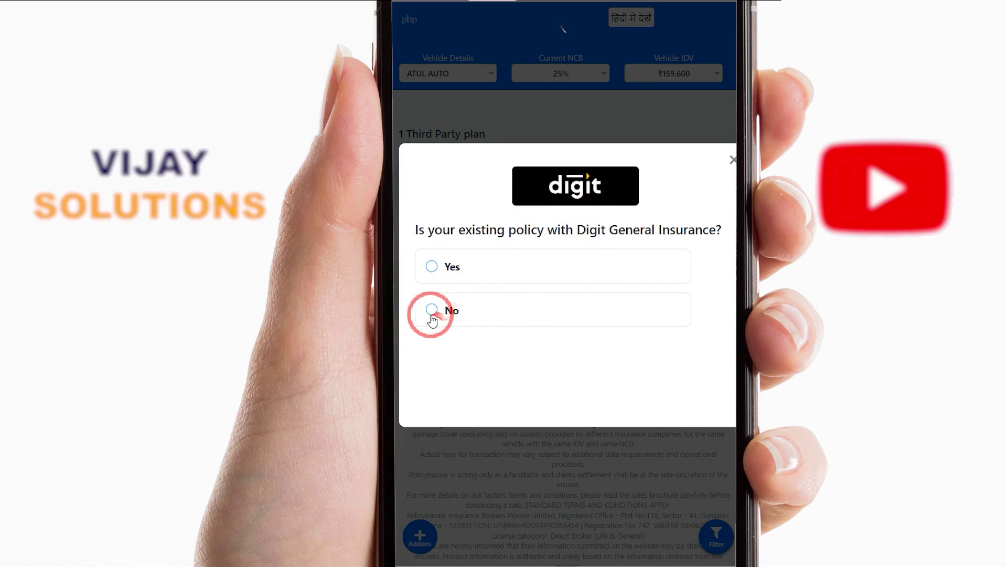
pyautogui.moveTo(426, 231); pyautogui.dragTo(688, 229)
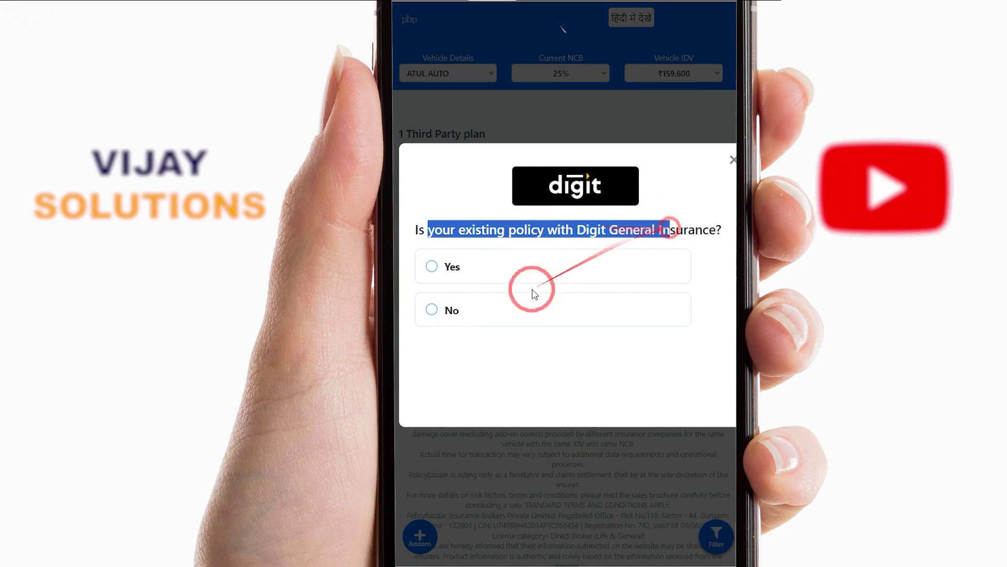
pyautogui.click(435, 310)
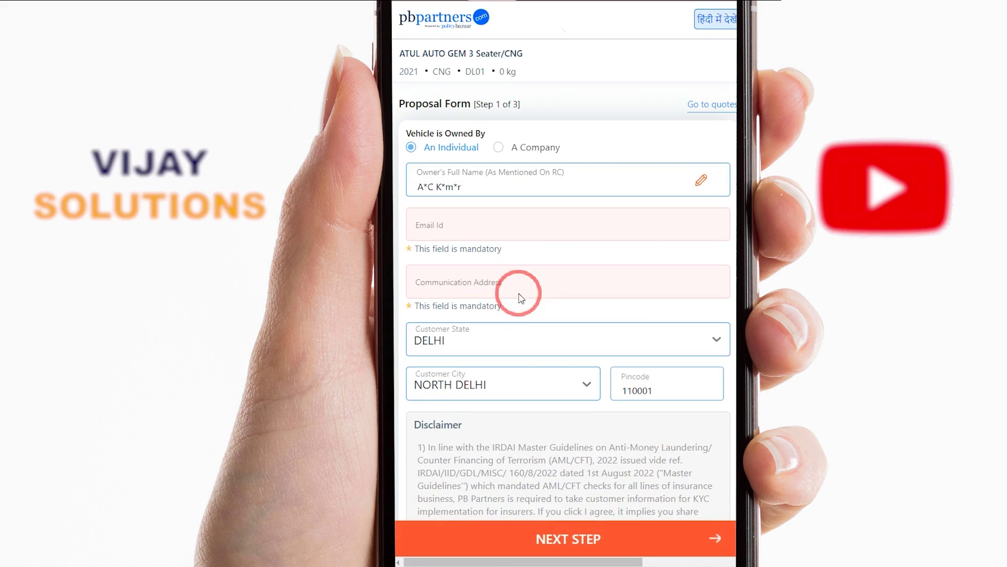
# Fill in the owner's e-mail and communication address on Step 1 of the proposal
pyautogui.click(448, 227)
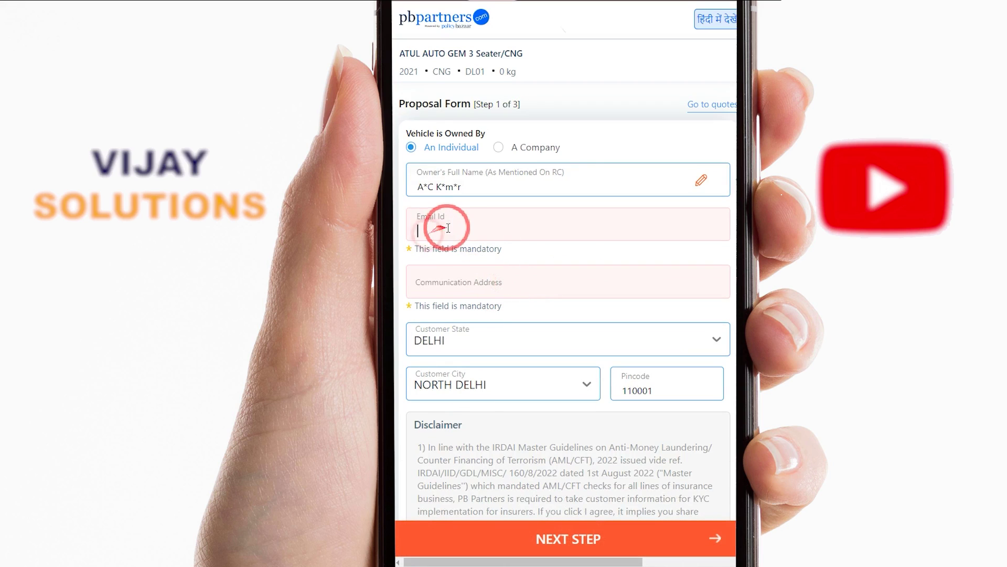
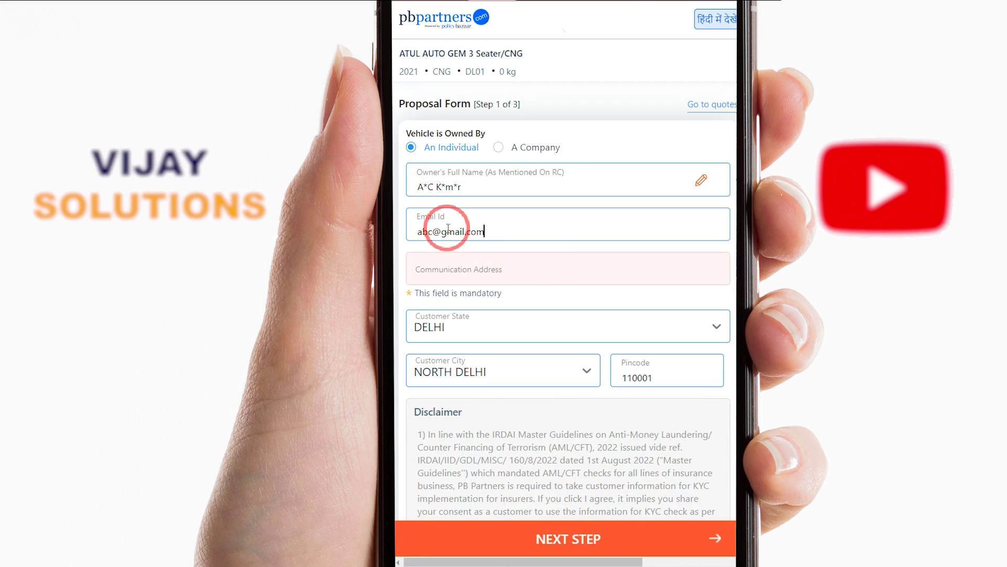
pyautogui.click(460, 272)
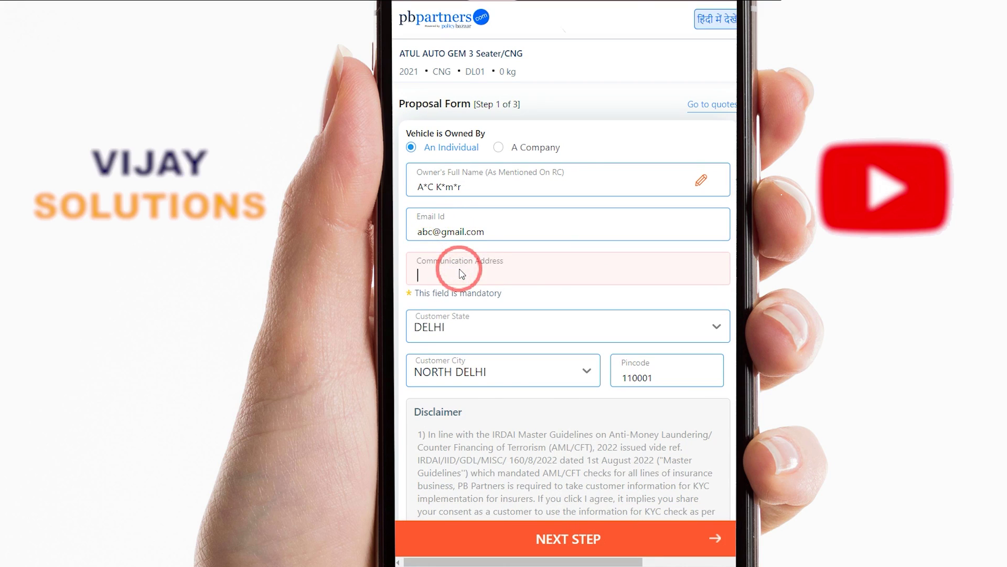
pyautogui.write('Adresss')
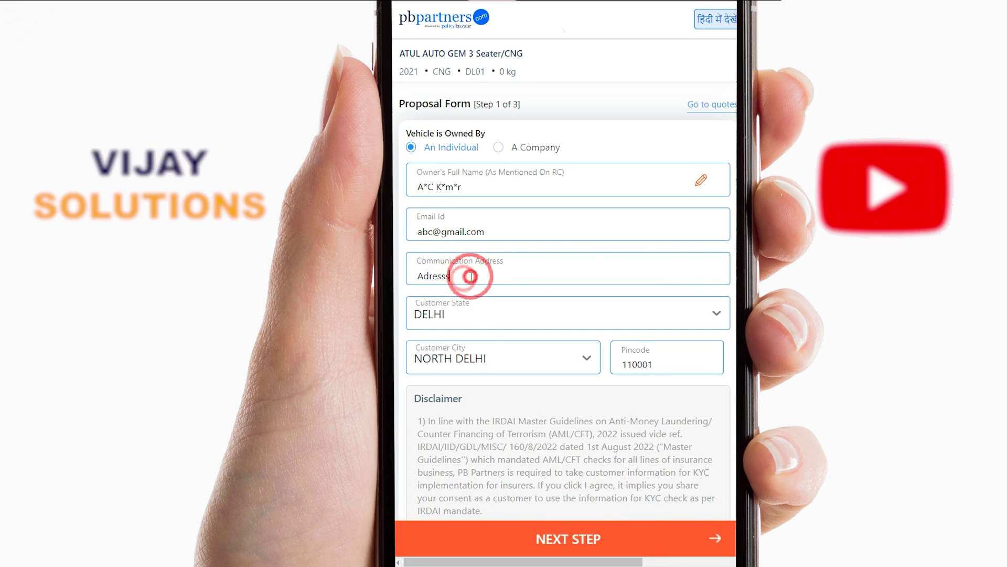
pyautogui.doubleClick(462, 272)
pyautogui.click(462, 271)
pyautogui.write('s')
pyautogui.doubleClick(461, 265)
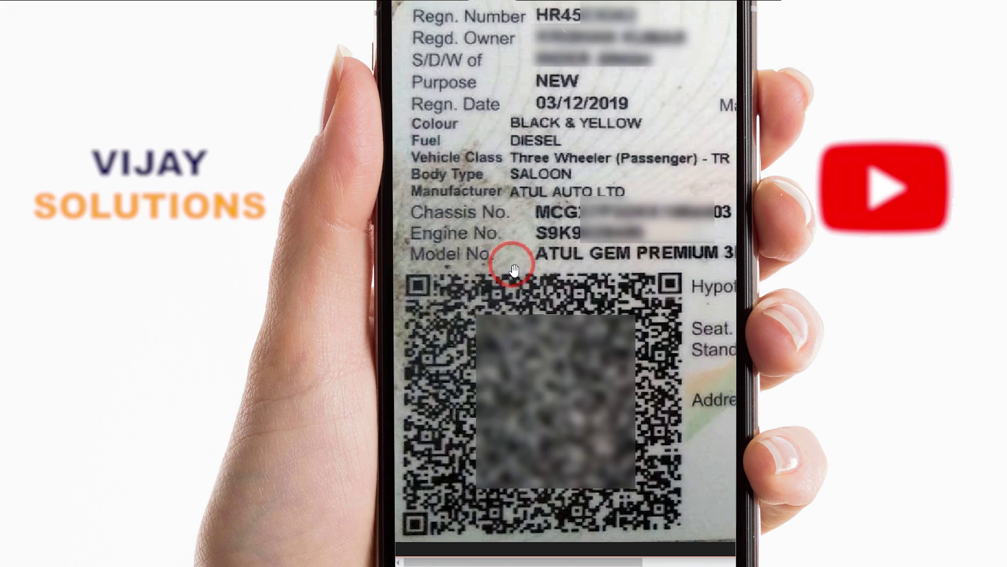
pyautogui.scroll(-5, 535, 307)
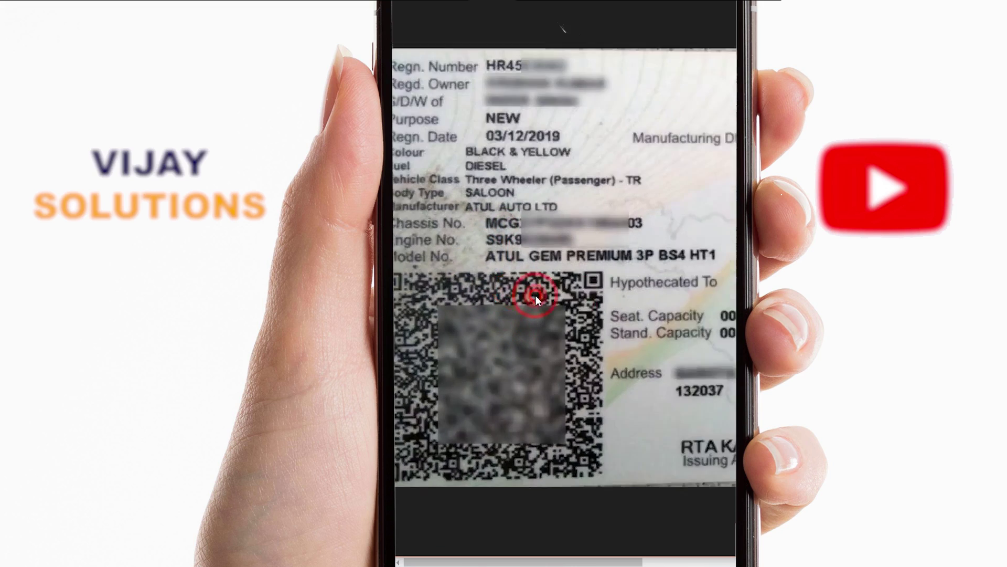
pyautogui.scroll(3, 599, 341)
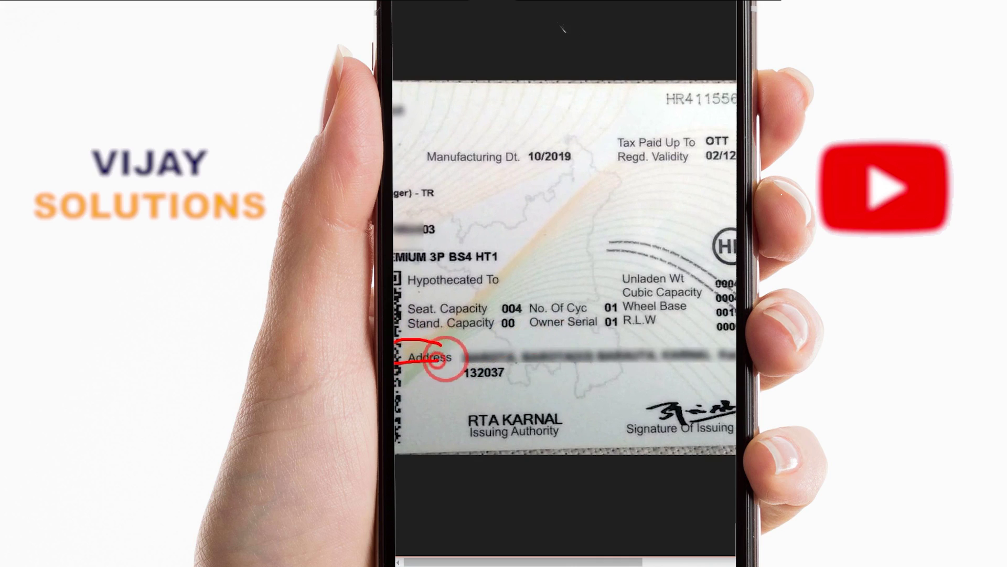
pyautogui.moveTo(454, 377)
pyautogui.mouseDown()
pyautogui.moveTo(715, 333)
pyautogui.moveTo(411, 353)
pyautogui.moveTo(472, 315)
pyautogui.moveTo(577, 327)
pyautogui.mouseUp()
pyautogui.hotkey('alt', 'Tab')
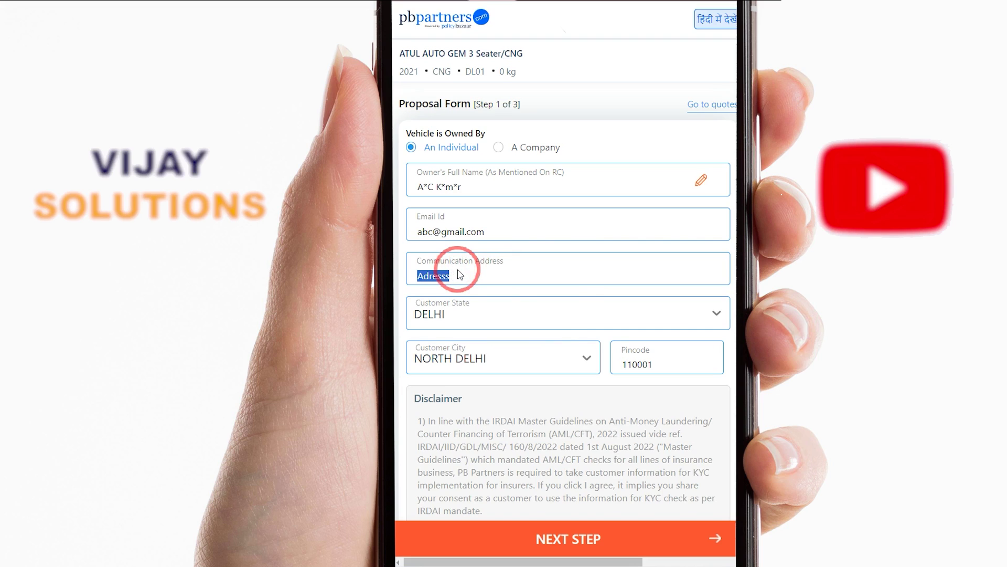
# Tick 'I agree with all of the above disclaimers' and submit Step 1
pyautogui.scroll(-8, 436, 221)
pyautogui.click(417, 165)
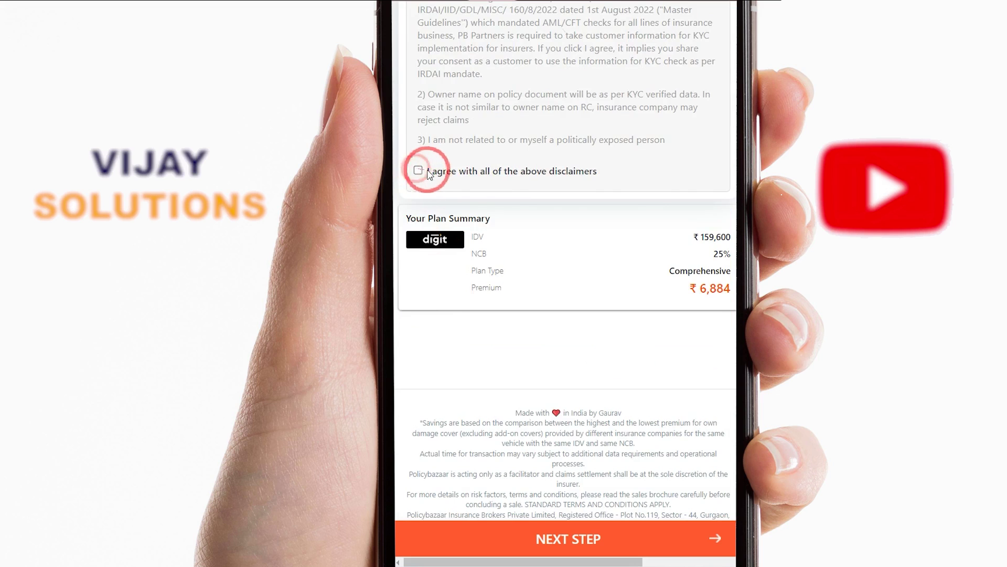
pyautogui.scroll(6, 446, 178)
pyautogui.scroll(3, 472, 279)
pyautogui.scroll(-7, 477, 293)
pyautogui.scroll(2, 479, 304)
pyautogui.moveTo(430, 321)
pyautogui.mouseDown()
pyautogui.moveTo(611, 322)
pyautogui.moveTo(431, 314)
pyautogui.mouseUp()
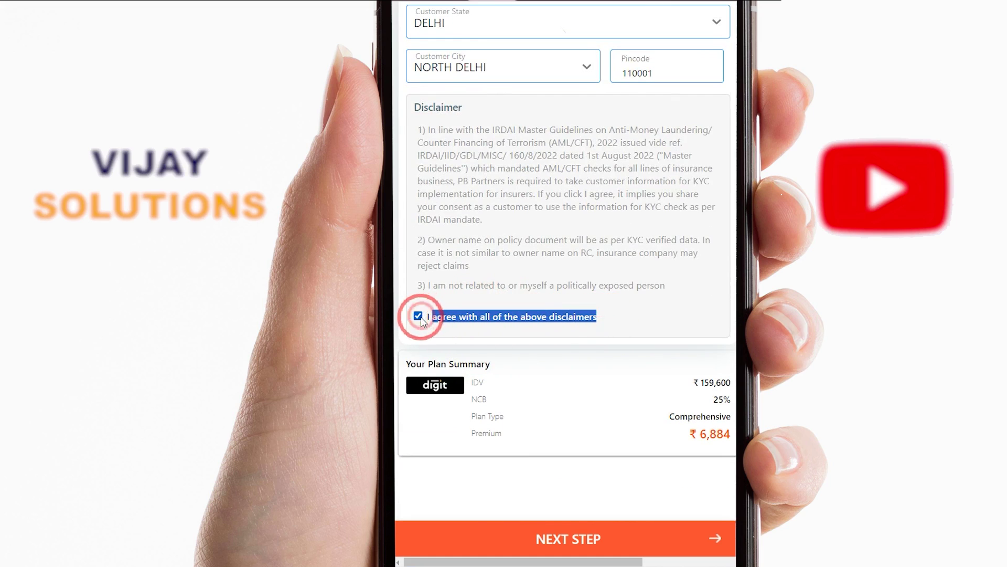
pyautogui.scroll(-5, 574, 355)
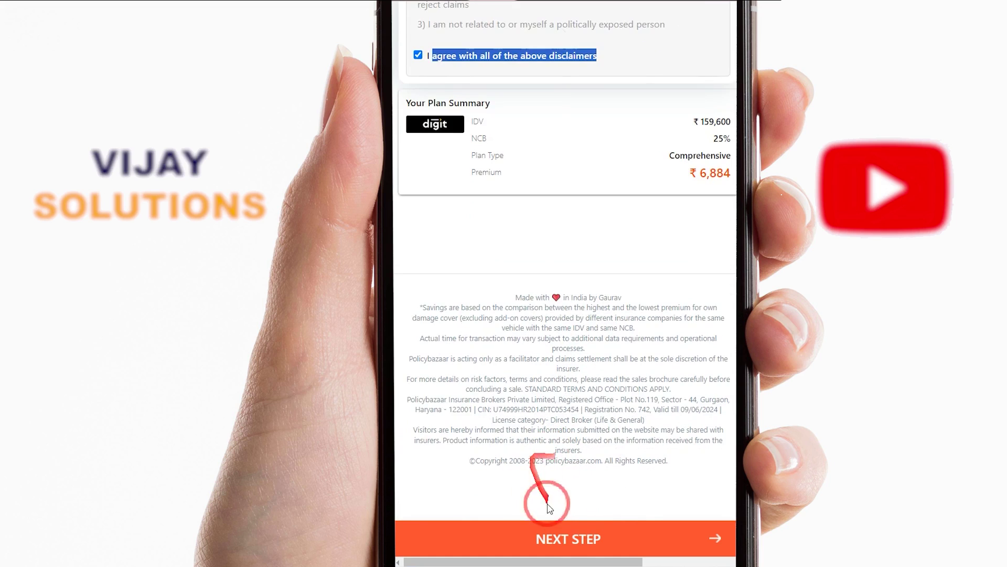
pyautogui.click(589, 541)
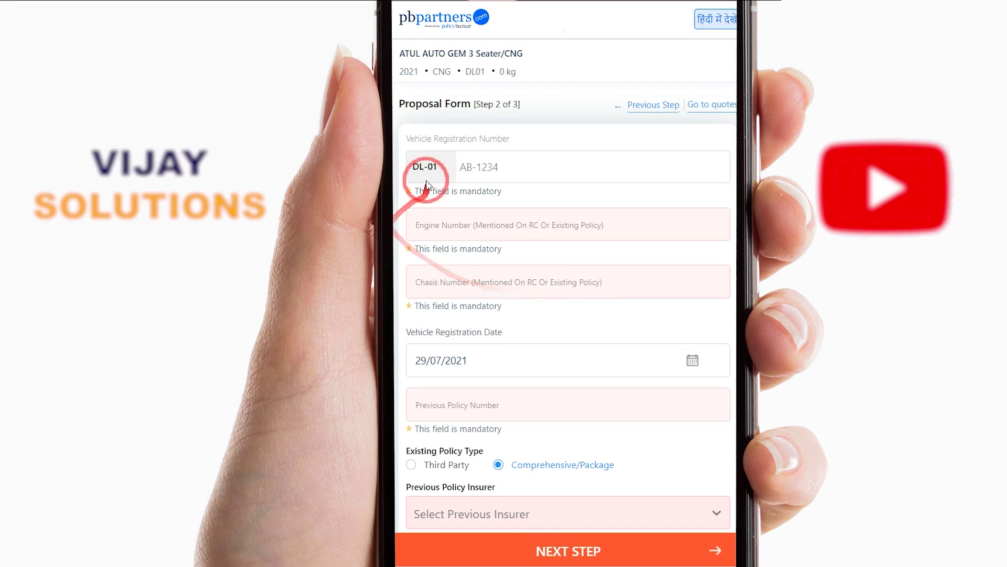
# Enter AB-1234 as the vehicle registration number
pyautogui.moveTo(411, 168); pyautogui.dragTo(449, 173)
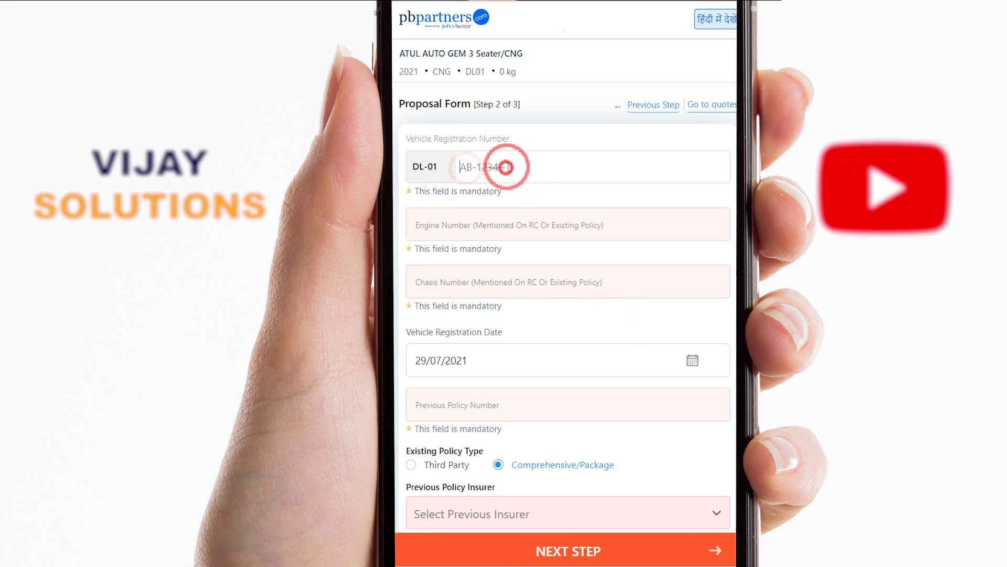
pyautogui.click(539, 167)
pyautogui.write('AB-1234')
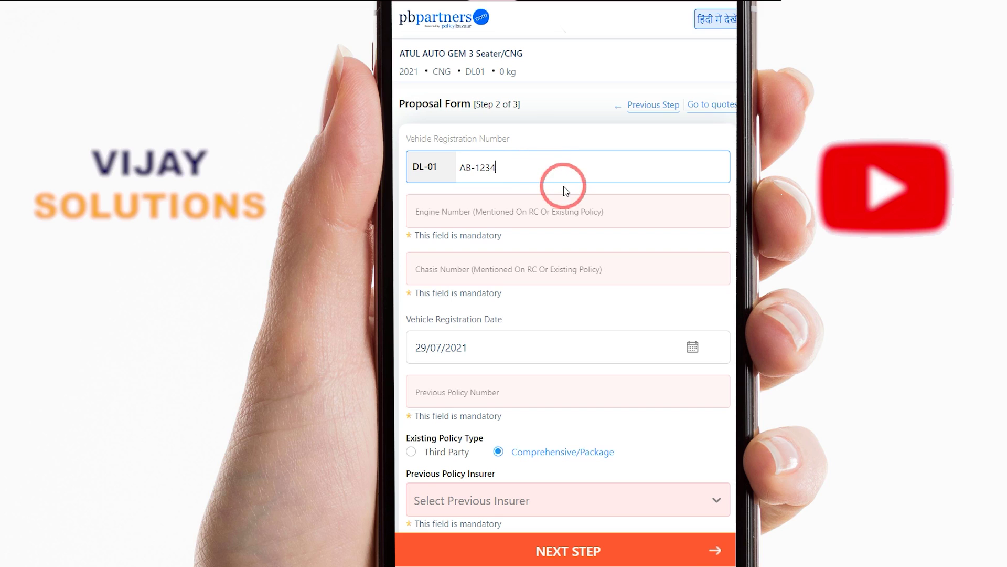
pyautogui.moveTo(499, 163); pyautogui.dragTo(450, 166)
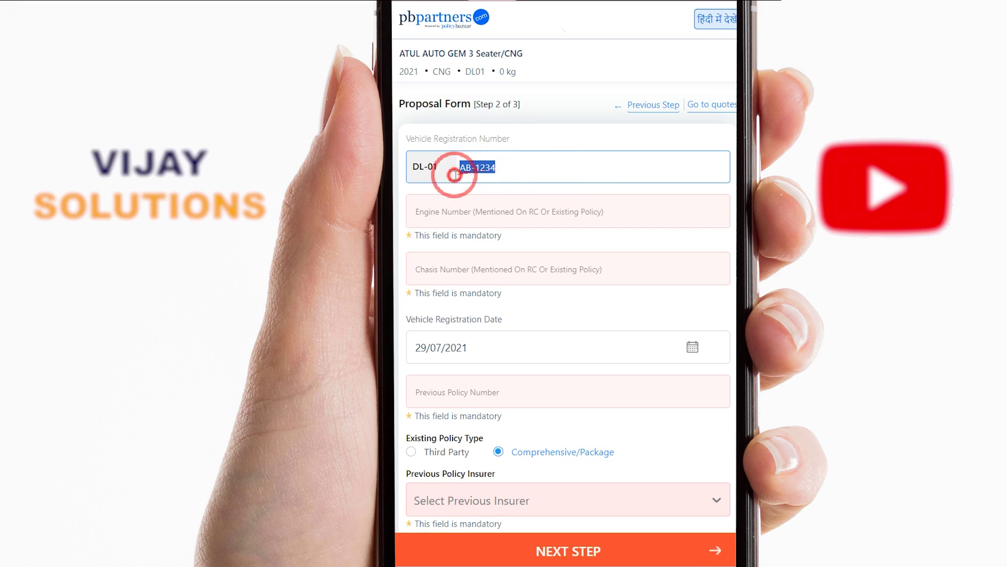
pyautogui.click(498, 220)
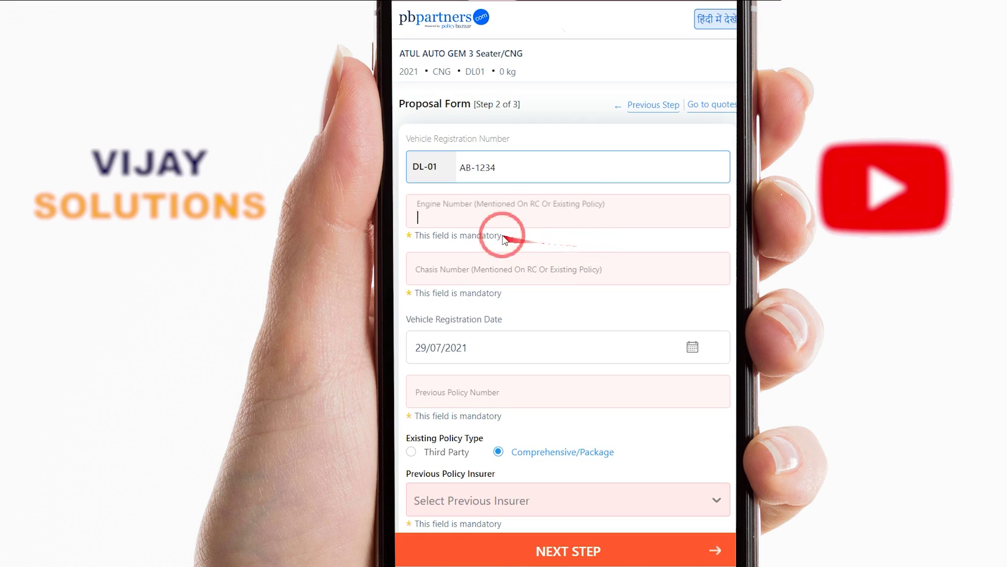
pyautogui.write('xd')
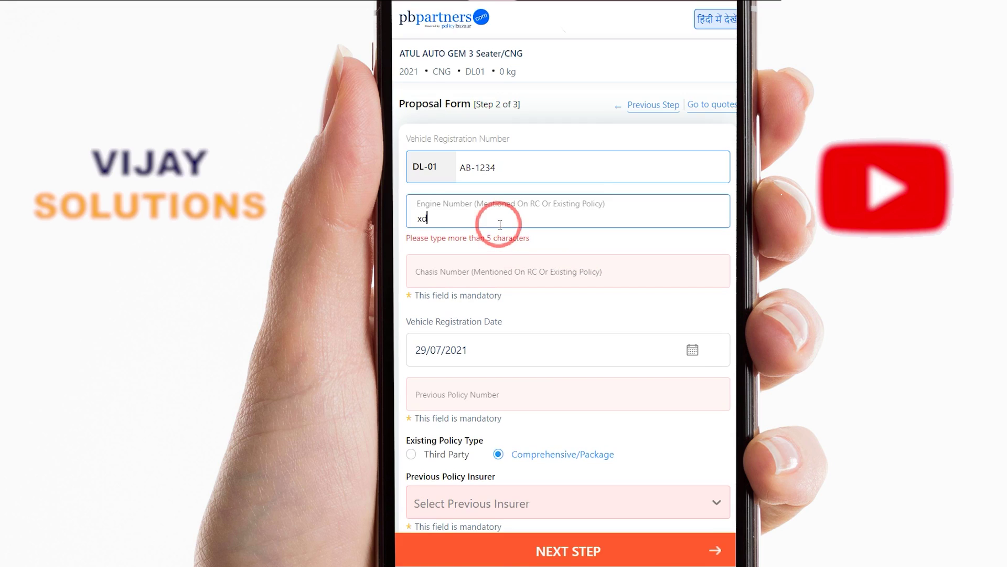
pyautogui.write('dg5854dg')
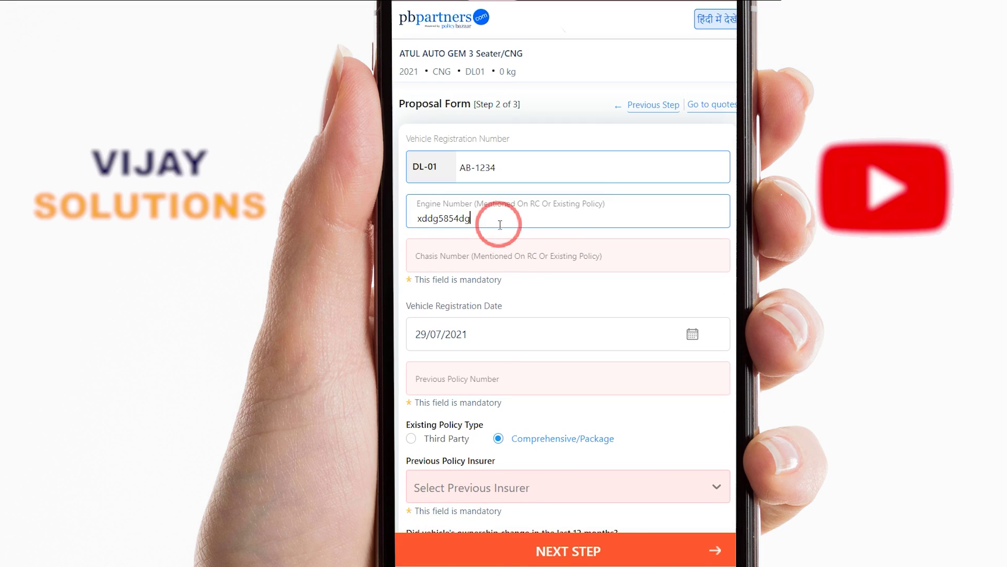
pyautogui.moveTo(499, 224); pyautogui.dragTo(391, 220)
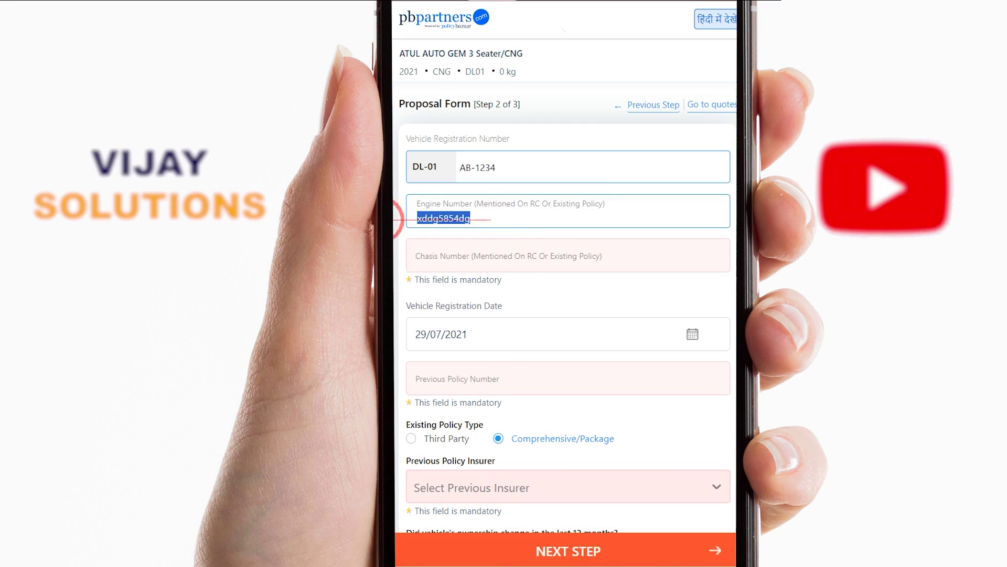
pyautogui.click(444, 260)
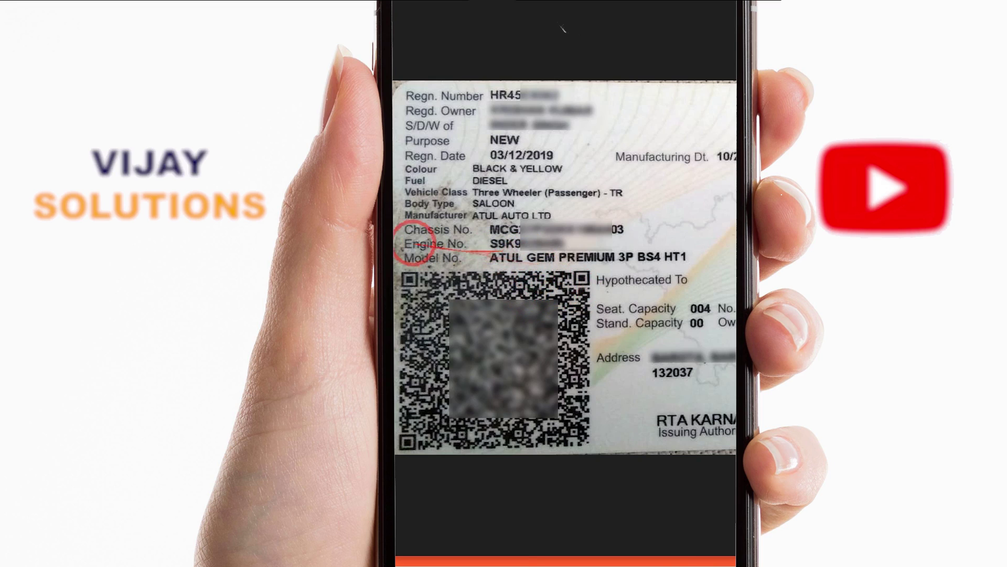
pyautogui.moveTo(400, 238)
pyautogui.mouseDown()
pyautogui.moveTo(593, 236)
pyautogui.moveTo(635, 219)
pyautogui.moveTo(408, 230)
pyautogui.moveTo(591, 231)
pyautogui.moveTo(508, 214)
pyautogui.mouseUp()
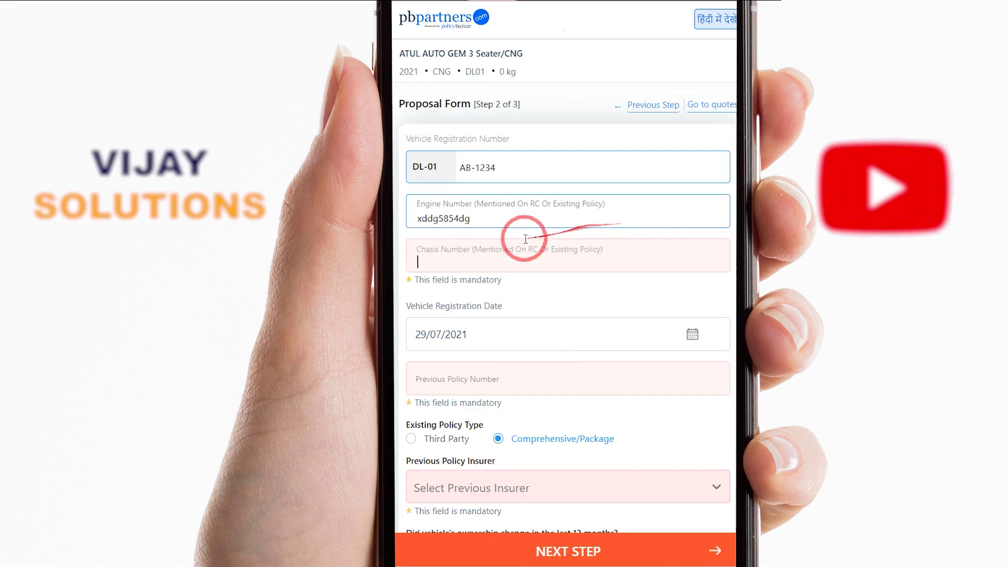
pyautogui.moveTo(512, 241); pyautogui.dragTo(467, 257)
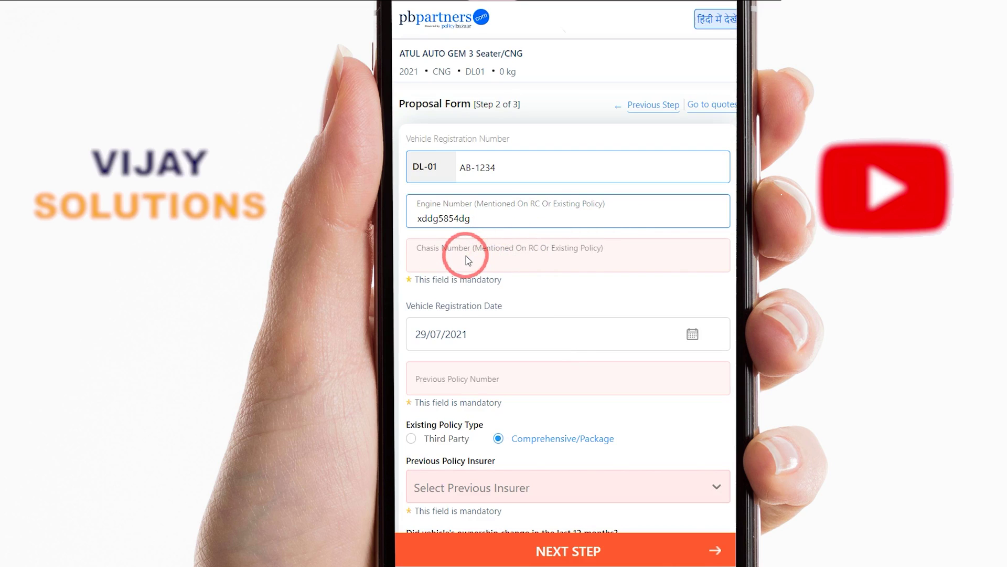
# Enter chassis number fgjkfdfjk5455454rr from the RC on the Step 2 form
pyautogui.write('fgjkfdfjk545454')
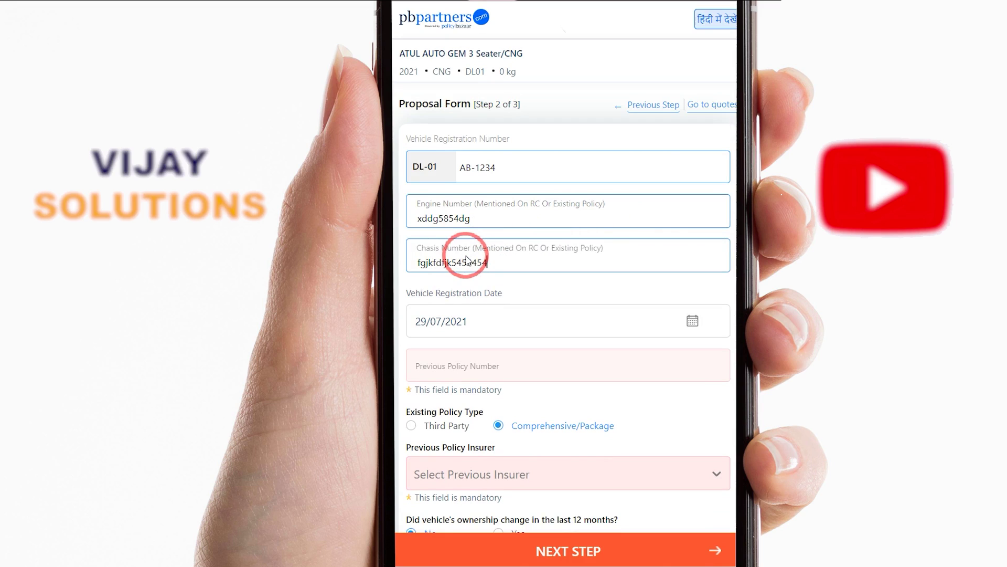
pyautogui.moveTo(504, 275)
pyautogui.mouseDown()
pyautogui.moveTo(536, 284)
pyautogui.moveTo(418, 314)
pyautogui.moveTo(515, 295)
pyautogui.moveTo(481, 325)
pyautogui.mouseUp()
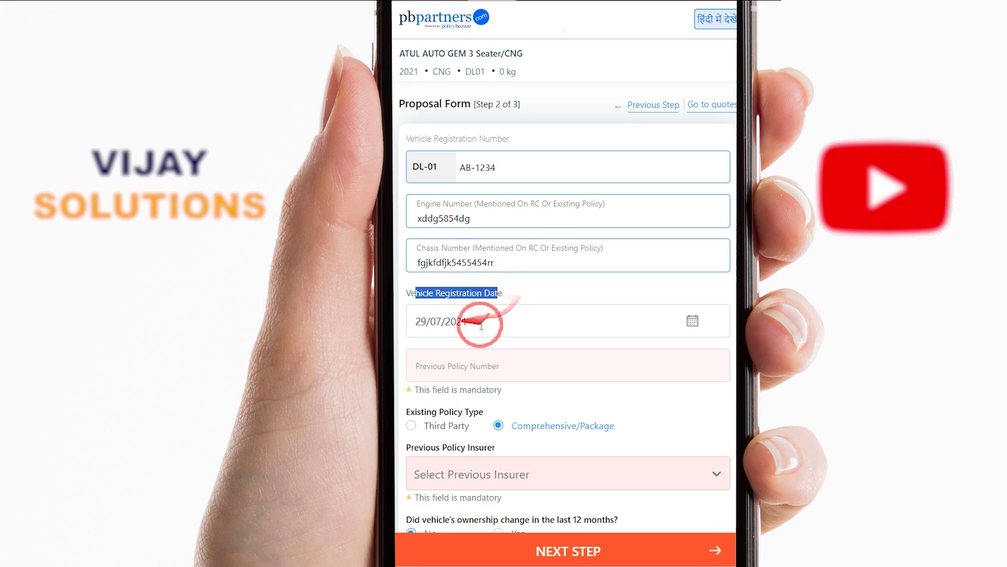
pyautogui.scroll(-3, 481, 326)
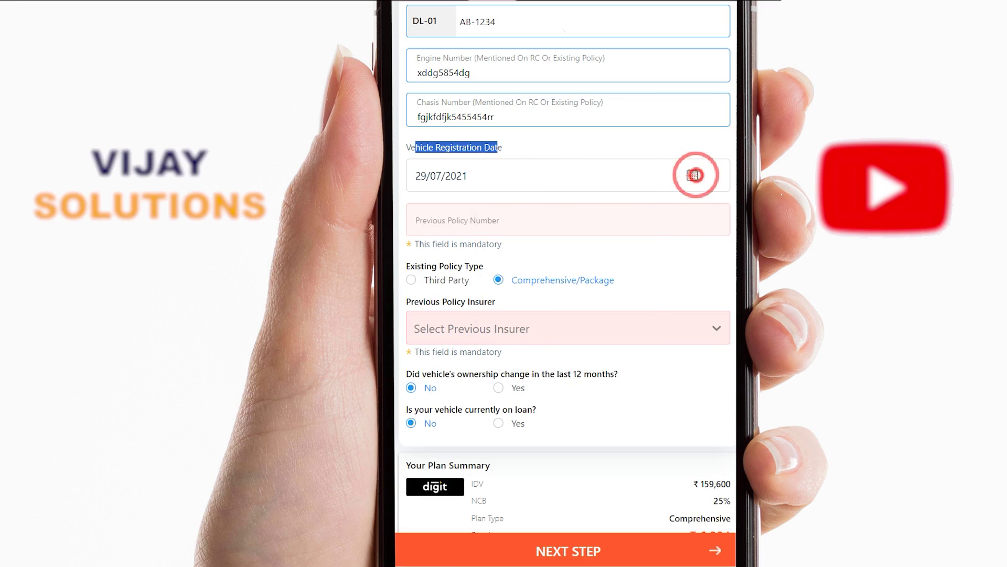
# Set the registration date to 03/12/2019 by picking 2019, December and day 3 in the calendar
pyautogui.click(694, 175)
pyautogui.click(592, 204)
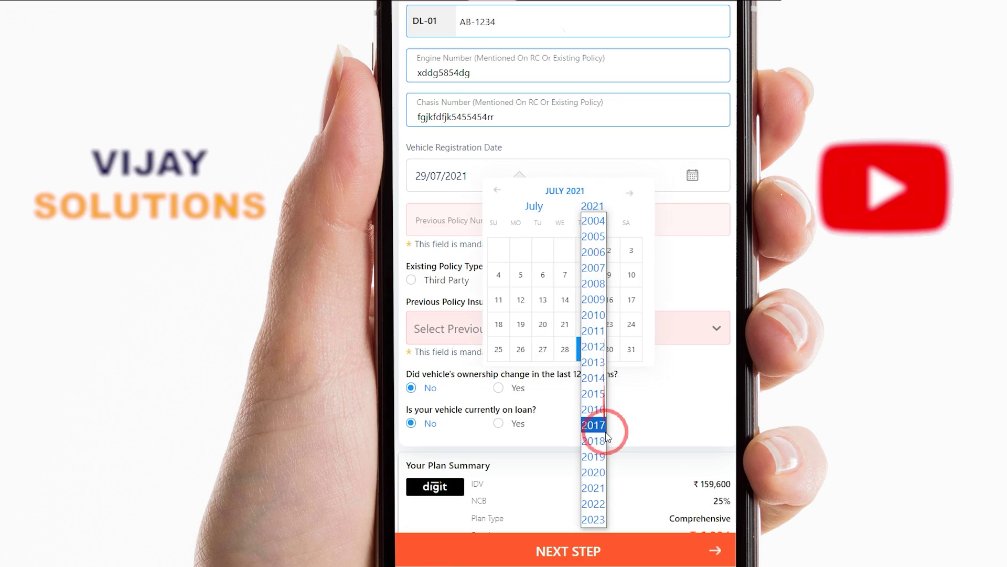
pyautogui.click(602, 456)
pyautogui.click(546, 205)
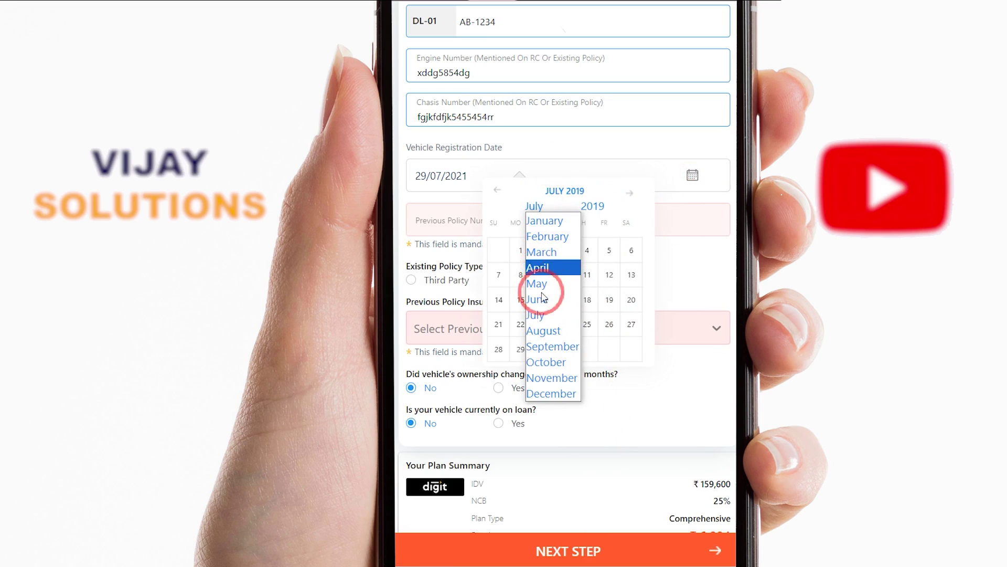
pyautogui.click(546, 395)
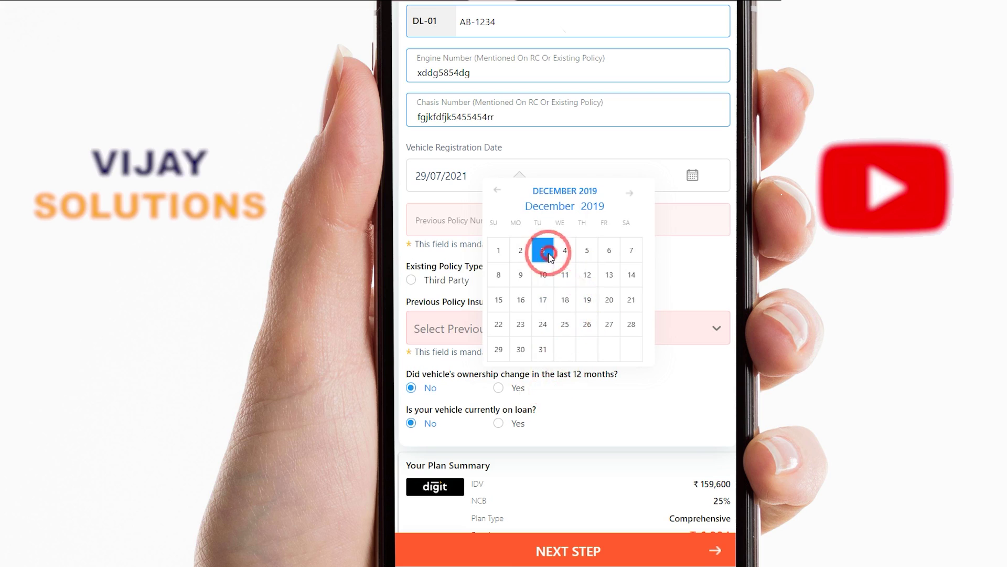
pyautogui.click(548, 259)
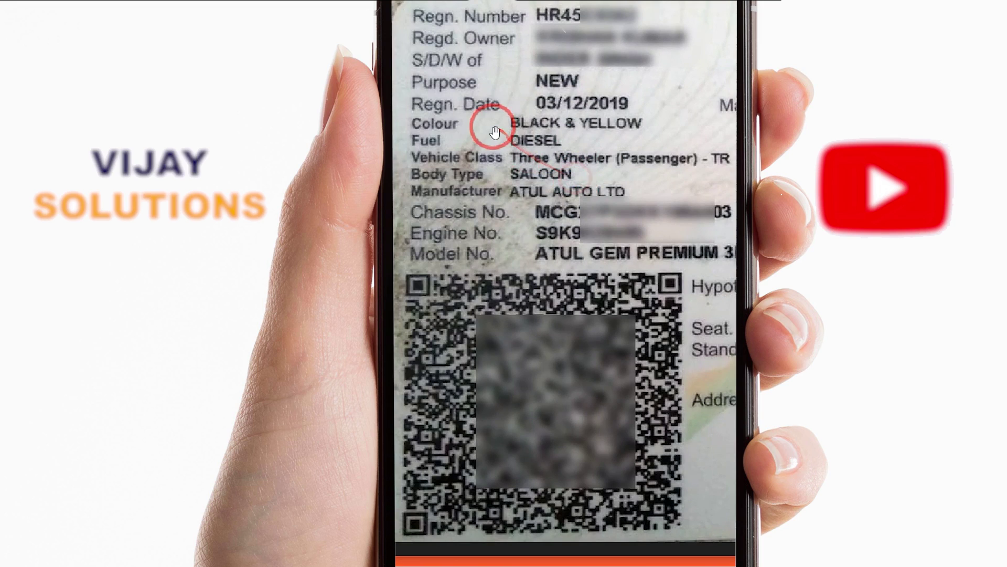
pyautogui.moveTo(435, 120)
pyautogui.mouseDown()
pyautogui.moveTo(550, 122)
pyautogui.moveTo(656, 96)
pyautogui.moveTo(420, 108)
pyautogui.mouseUp()
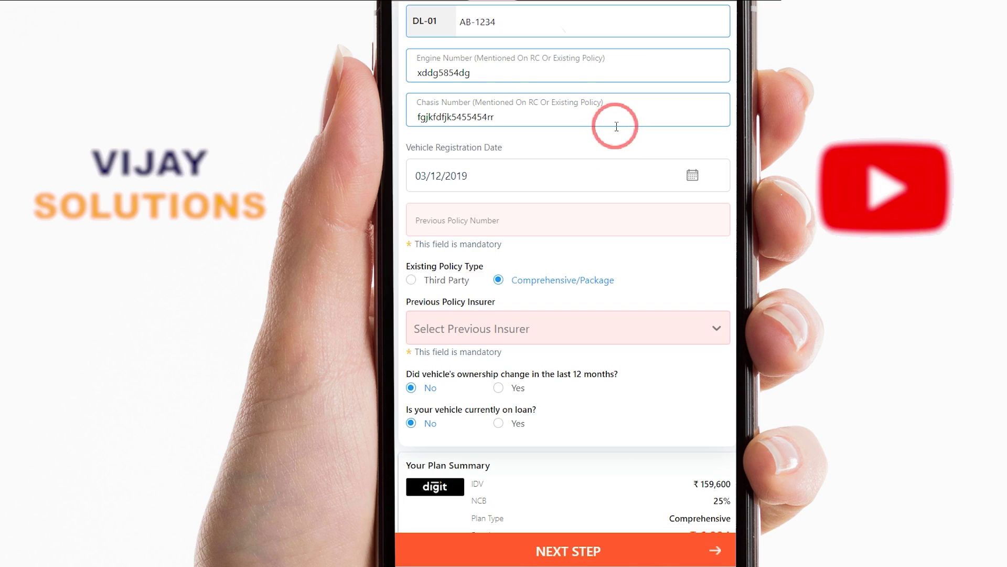
pyautogui.moveTo(619, 124)
pyautogui.mouseDown()
pyautogui.moveTo(499, 203)
pyautogui.moveTo(466, 187)
pyautogui.moveTo(491, 244)
pyautogui.mouseUp()
pyautogui.click(492, 226)
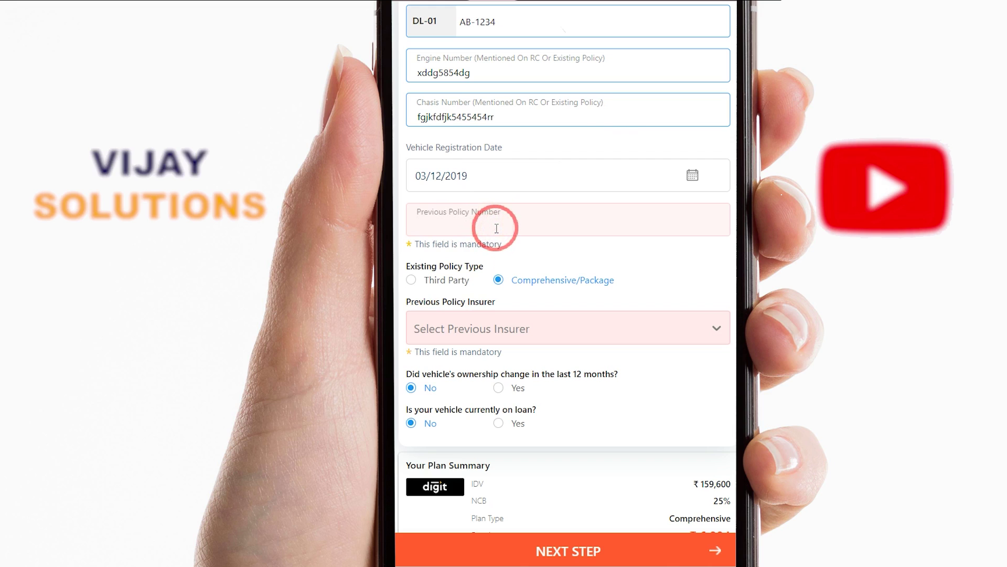
# Enter the previous policy number, leaving Existing Policy Type as Comprehensive/Package
pyautogui.write('hggjhfgg58464')
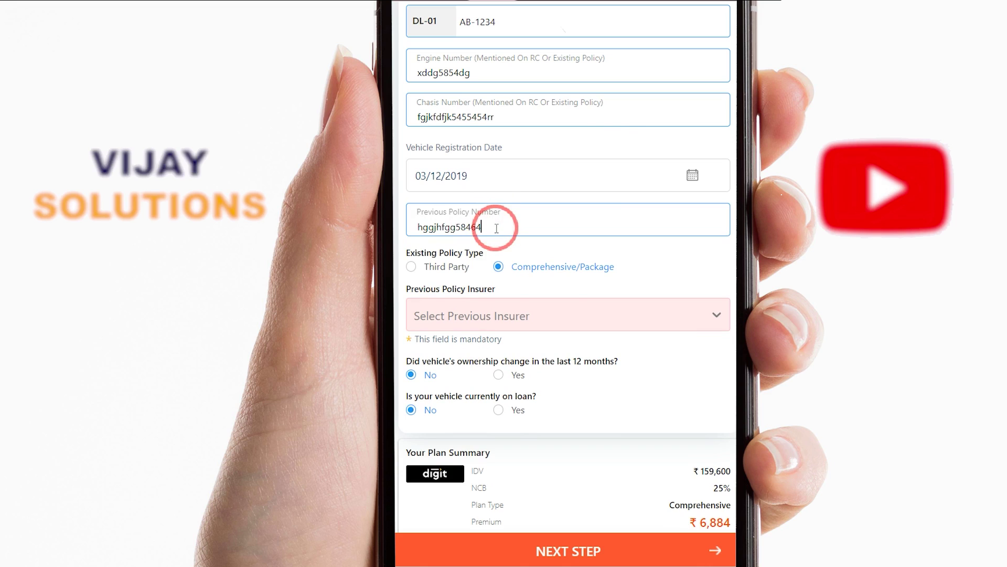
pyautogui.moveTo(495, 228); pyautogui.dragTo(519, 243)
pyautogui.moveTo(641, 261)
pyautogui.mouseDown()
pyautogui.moveTo(507, 272)
pyautogui.moveTo(562, 243)
pyautogui.mouseUp()
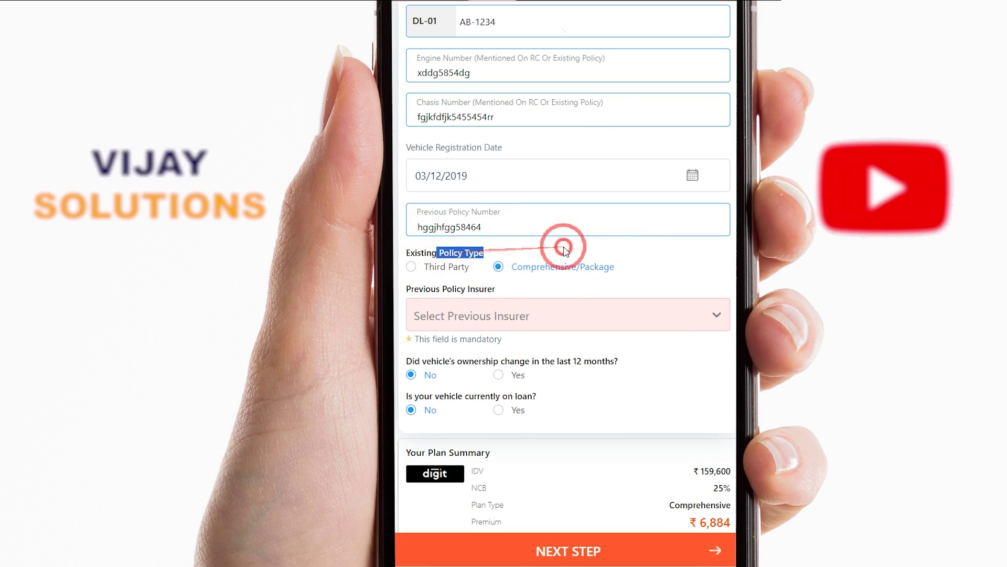
pyautogui.moveTo(677, 258); pyautogui.dragTo(659, 278)
pyautogui.moveTo(522, 266); pyautogui.dragTo(545, 267)
pyautogui.moveTo(624, 274); pyautogui.dragTo(624, 270)
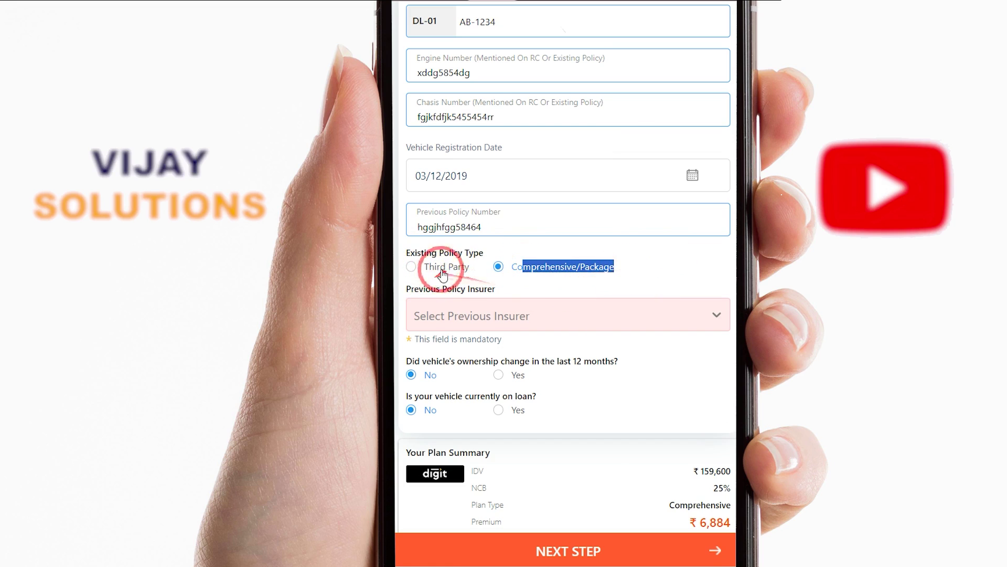
pyautogui.moveTo(449, 267); pyautogui.dragTo(503, 270)
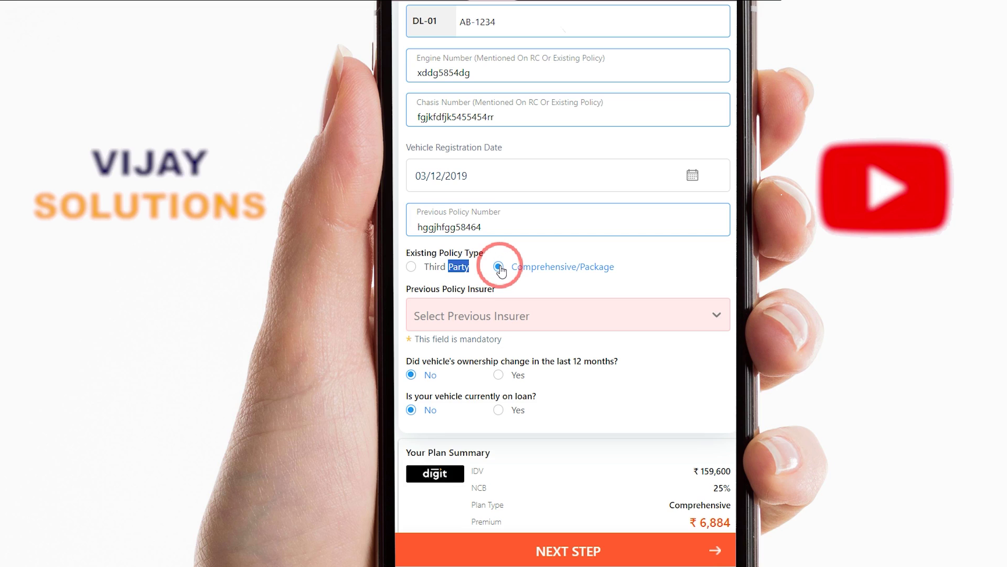
# Choose HDFC Ergo General Insurance Company Ltd as previous insurer, leaving ownership change and loan at No
pyautogui.click(697, 277)
pyautogui.scroll(-5, 700, 283)
pyautogui.scroll(4, 699, 284)
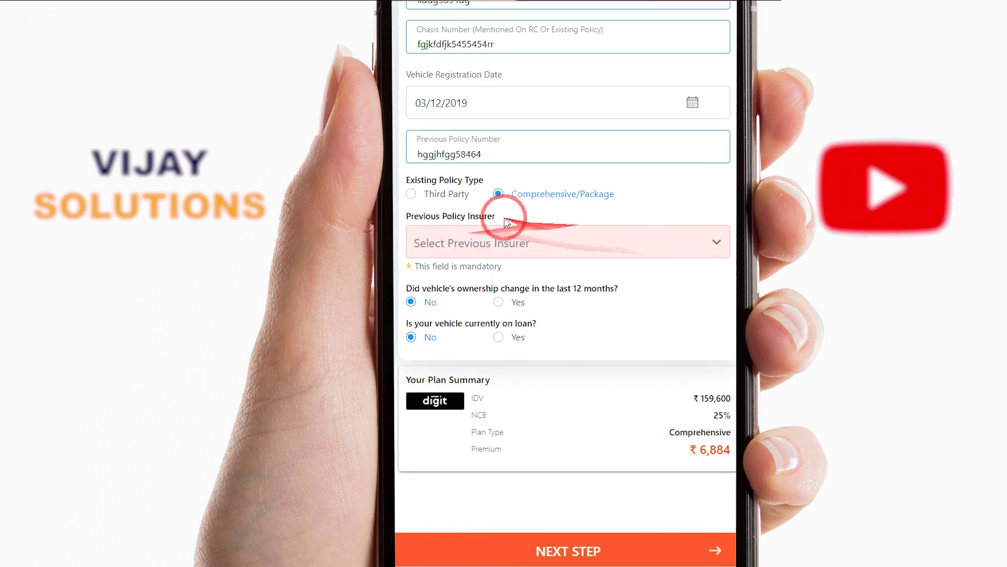
pyautogui.moveTo(507, 193); pyautogui.dragTo(612, 195)
pyautogui.click(495, 240)
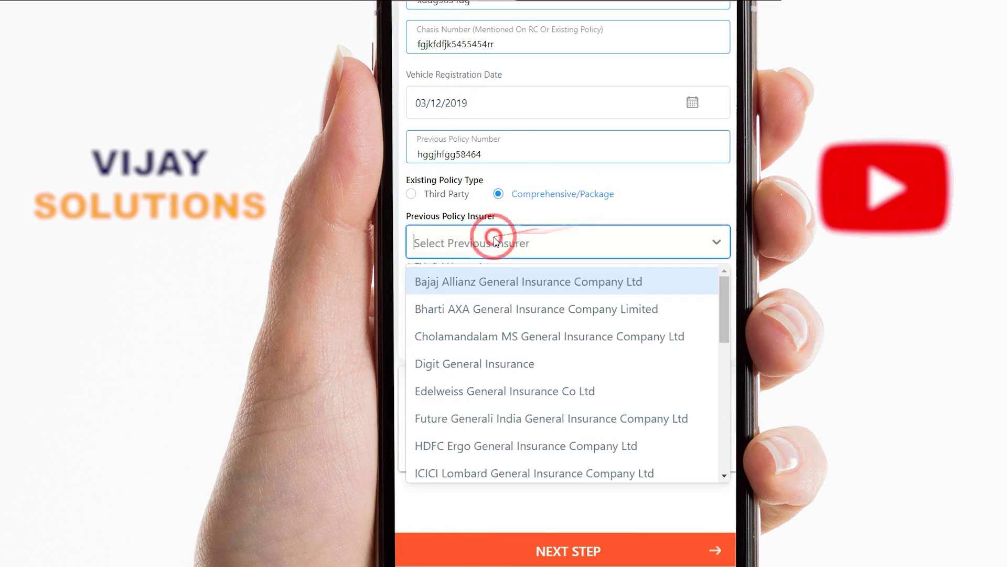
pyautogui.write('hdfc')
pyautogui.click(493, 277)
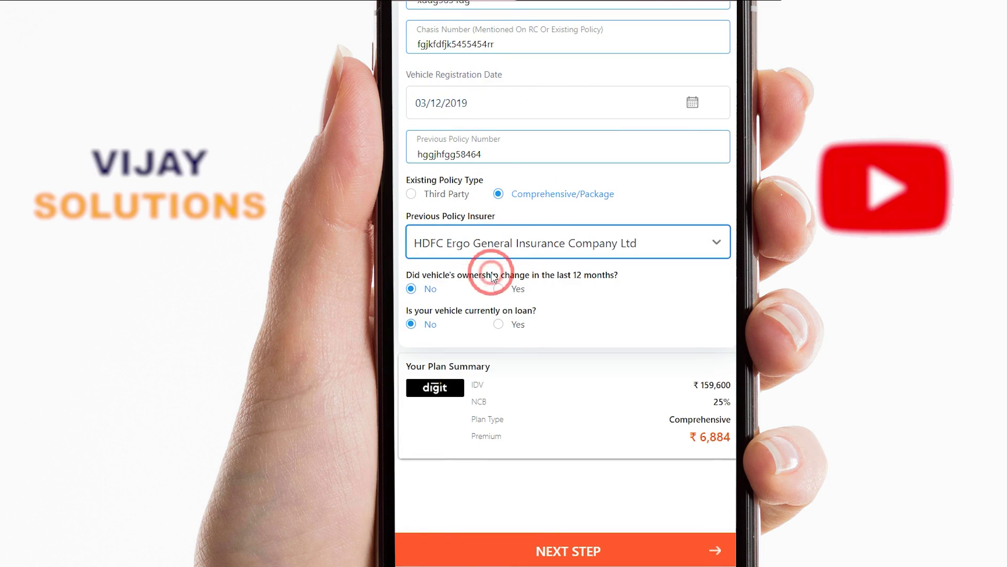
pyautogui.click(589, 299)
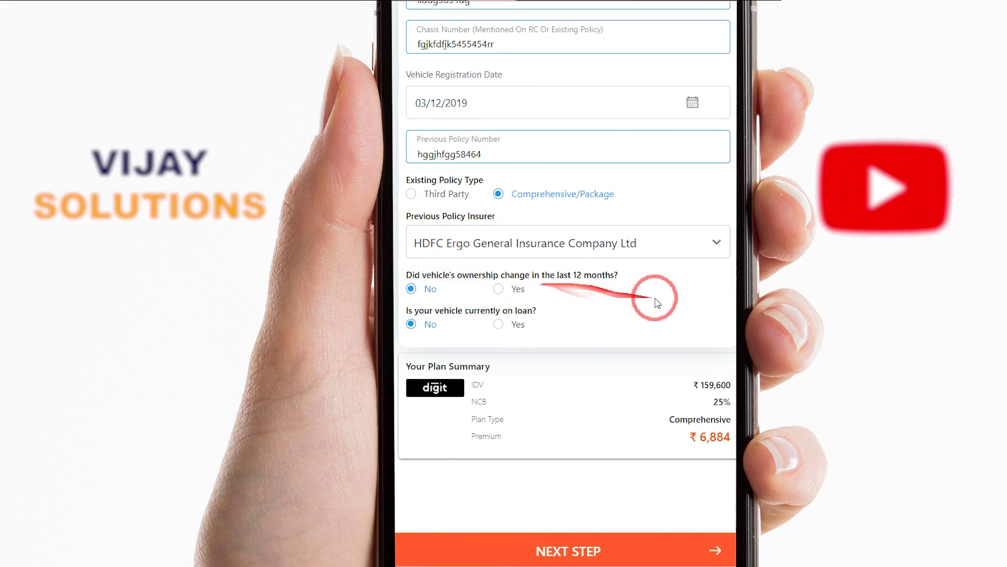
pyautogui.moveTo(437, 276); pyautogui.dragTo(413, 274)
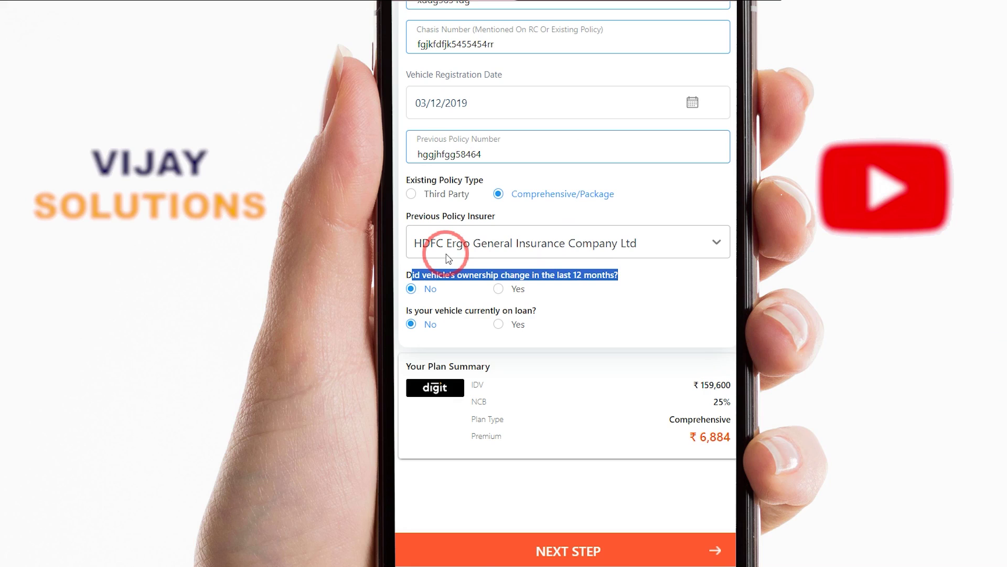
pyautogui.click(651, 285)
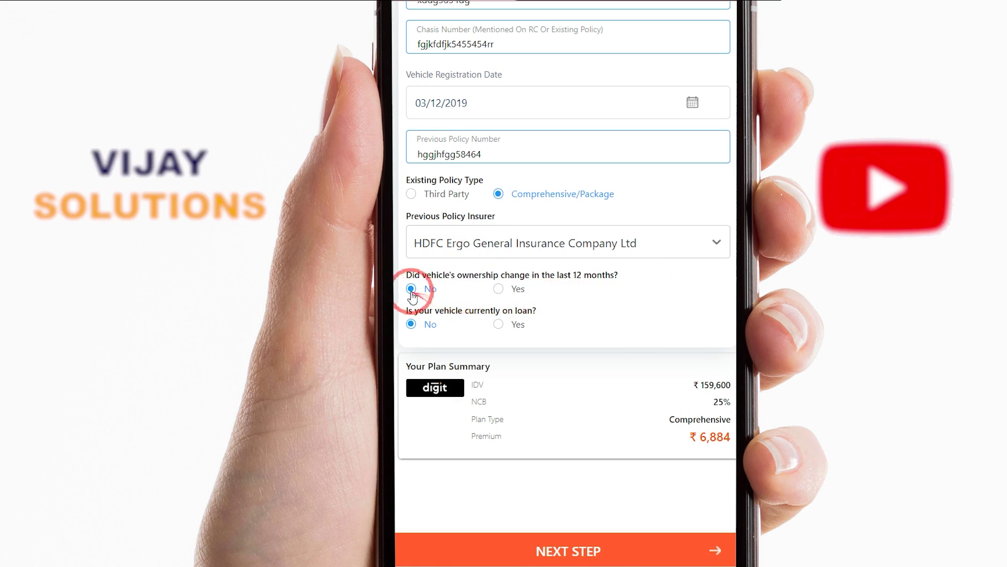
pyautogui.moveTo(408, 311); pyautogui.dragTo(567, 301)
pyautogui.click(566, 308)
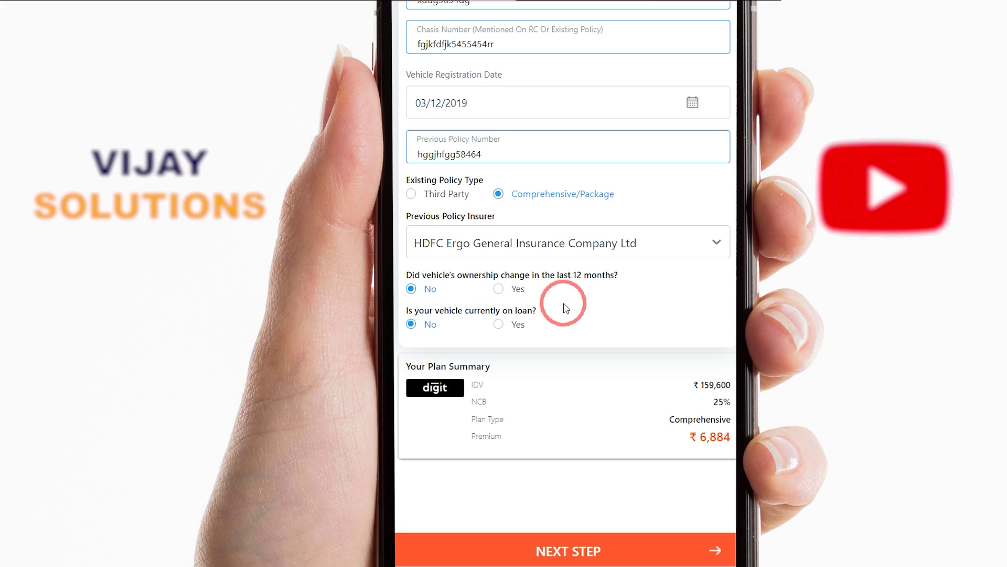
pyautogui.scroll(-5, 564, 310)
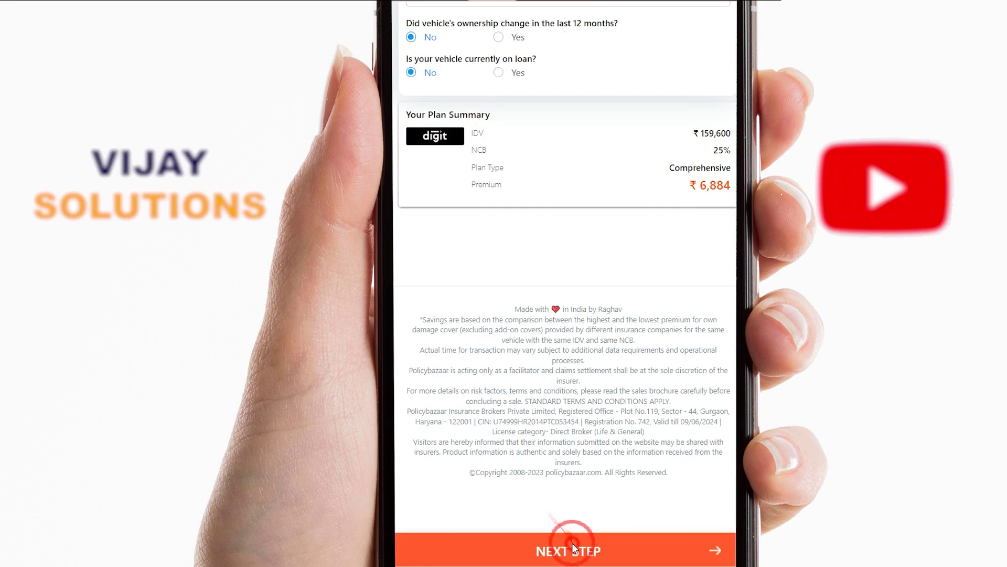
# Submit Step 2 with NEXT STEP to reach KYC Verification, which asks for date of birth
pyautogui.click(550, 548)
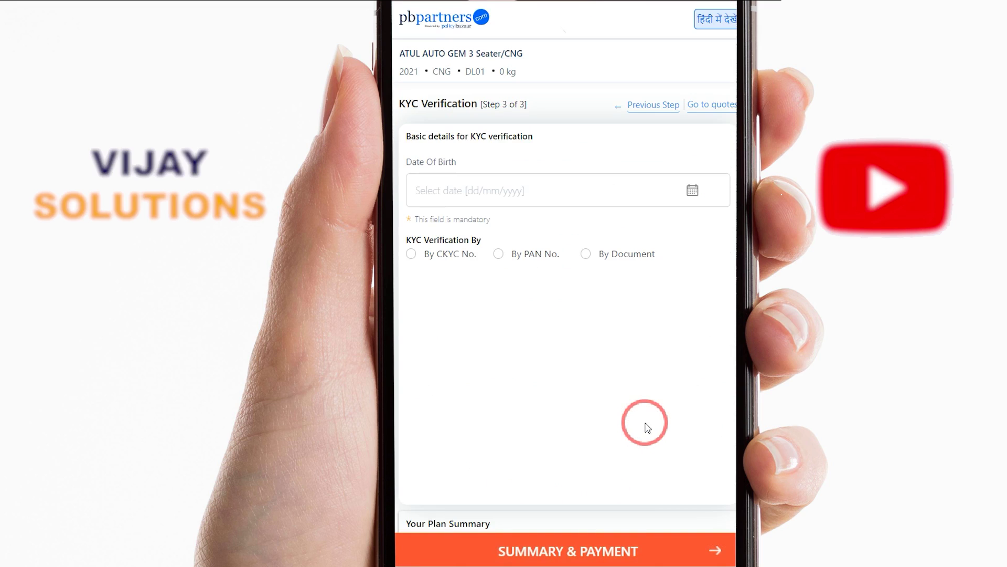
pyautogui.moveTo(416, 136); pyautogui.dragTo(523, 137)
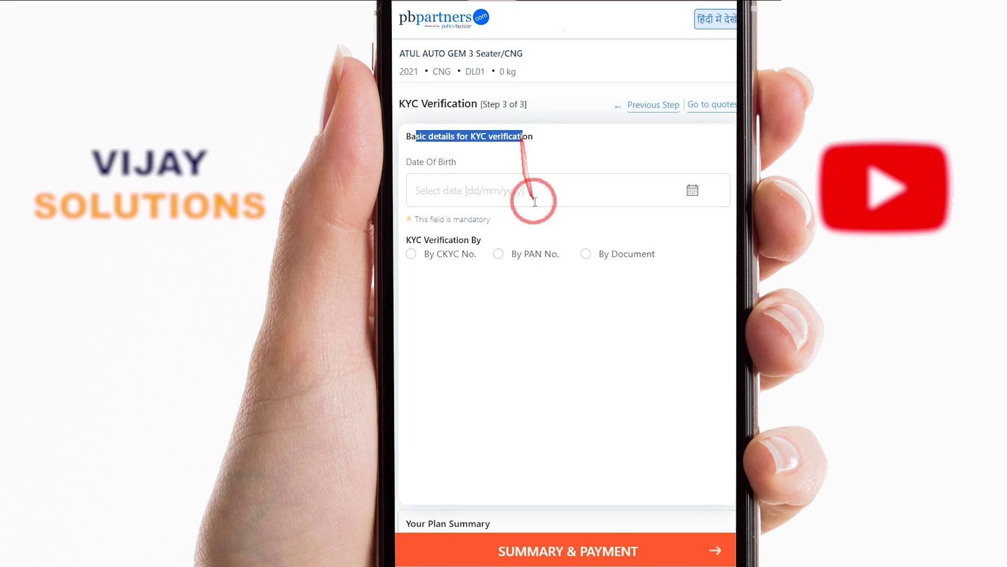
pyautogui.click(412, 176)
pyautogui.moveTo(409, 165); pyautogui.dragTo(476, 180)
pyautogui.click(466, 191)
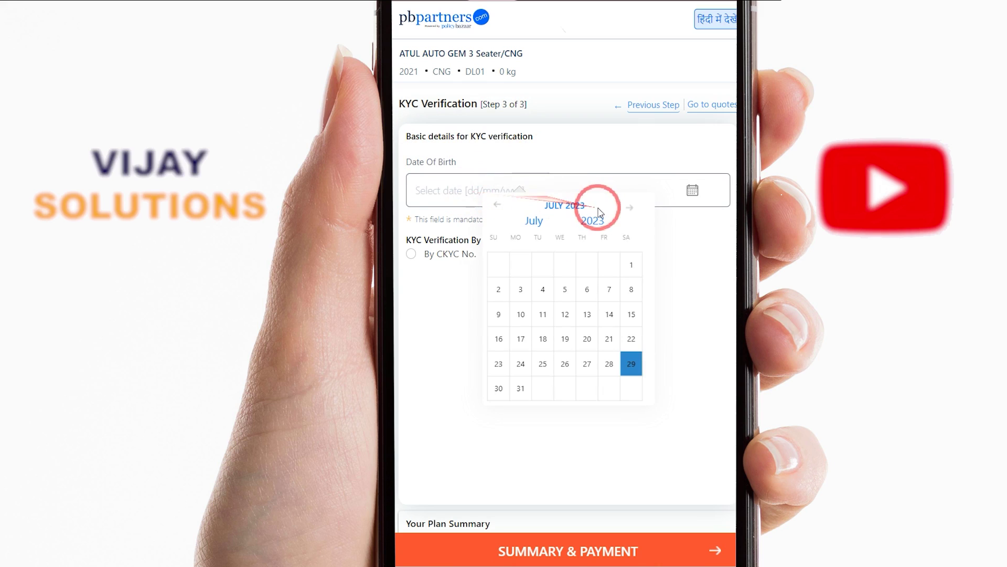
pyautogui.click(543, 165)
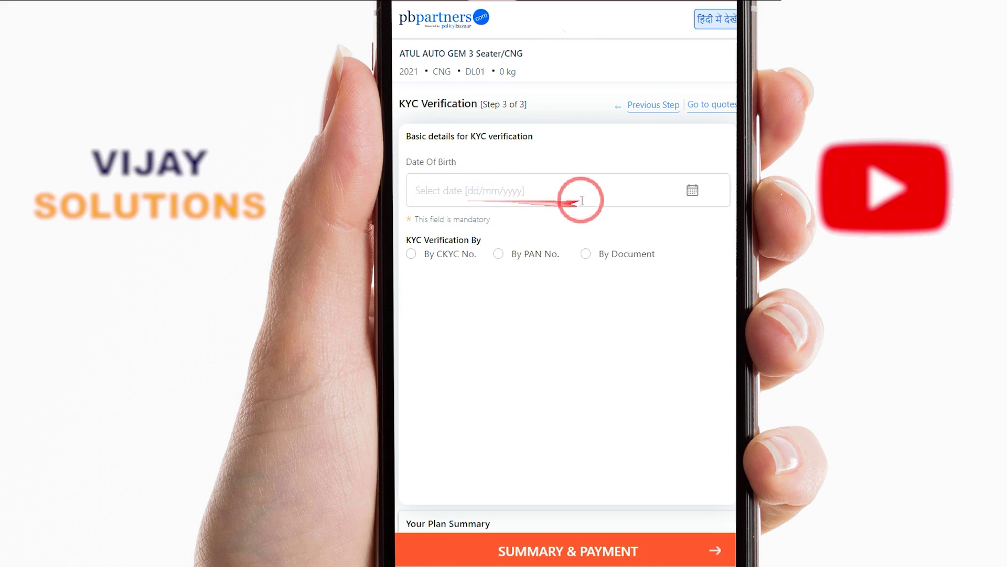
pyautogui.click(504, 192)
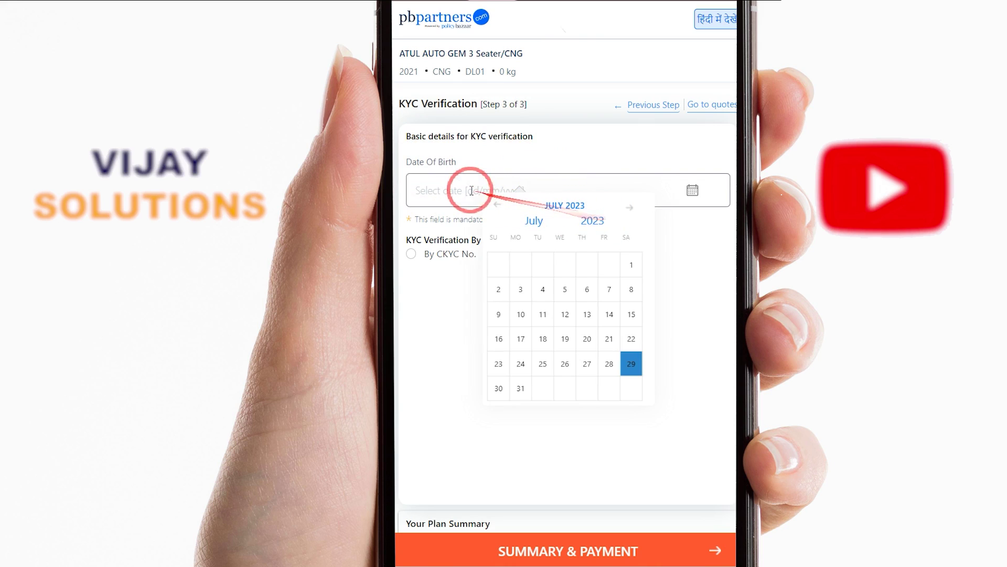
pyautogui.click(594, 220)
pyautogui.scroll(10, 594, 336)
pyautogui.click(593, 337)
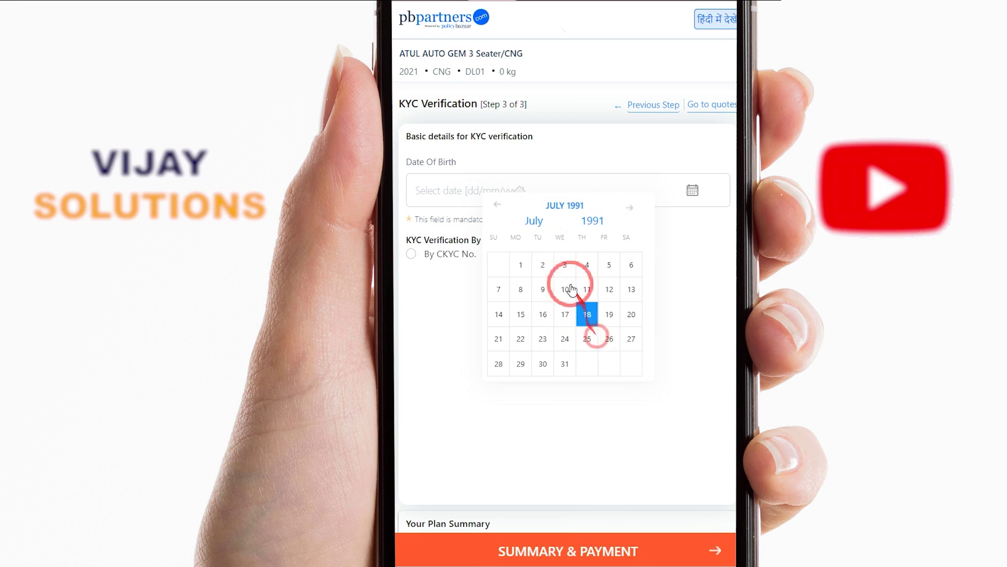
pyautogui.click(539, 223)
pyautogui.click(536, 323)
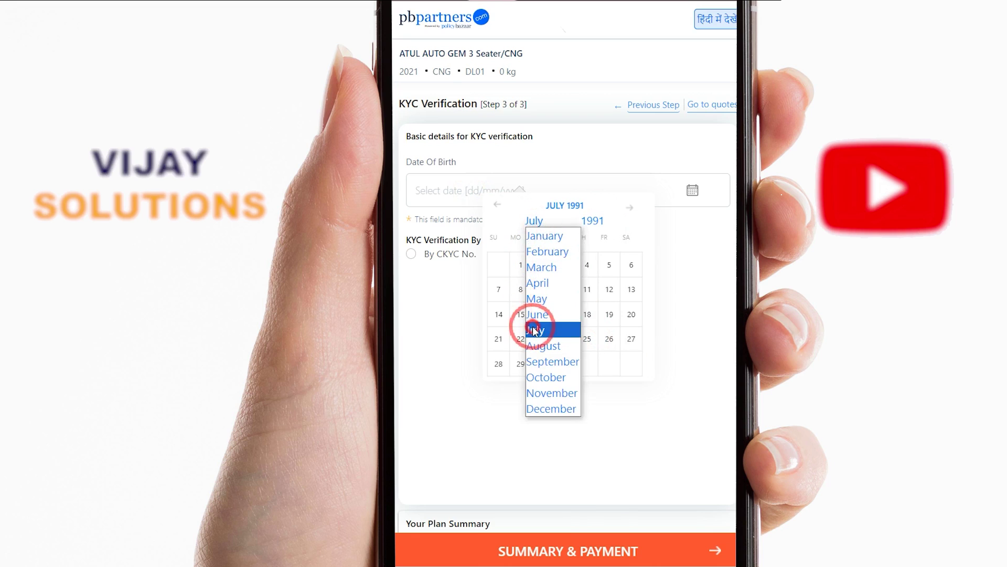
pyautogui.click(541, 297)
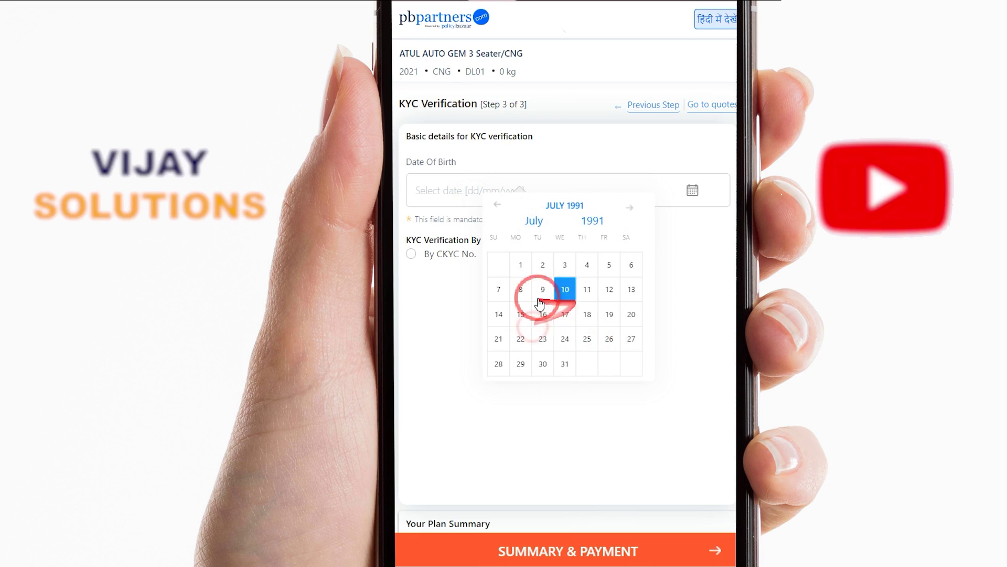
pyautogui.click(566, 269)
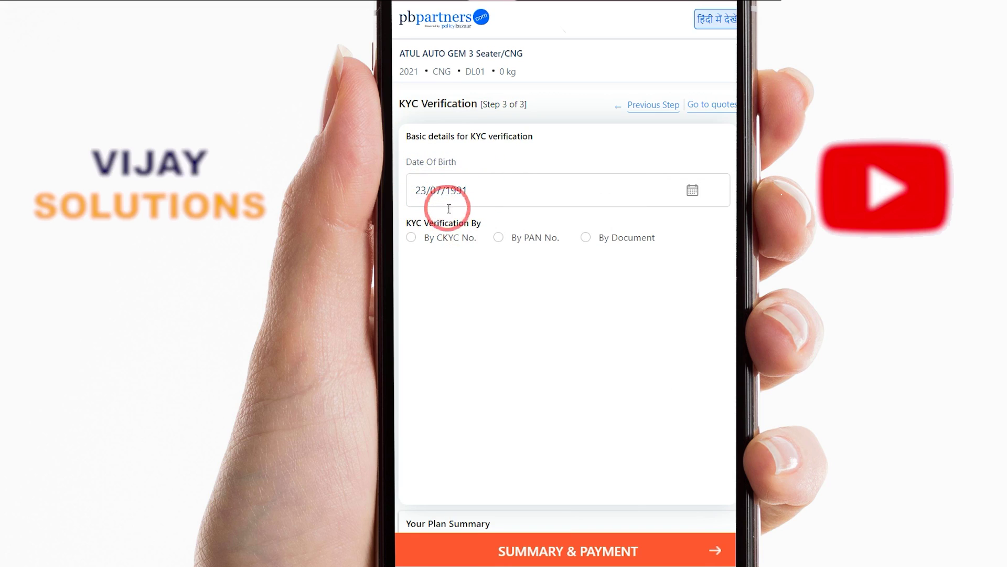
# Choose By Document as the KYC verification method, revealing the photo and document upload fields
pyautogui.moveTo(449, 242); pyautogui.dragTo(473, 252)
pyautogui.moveTo(538, 236); pyautogui.dragTo(547, 237)
pyautogui.moveTo(657, 238); pyautogui.dragTo(616, 243)
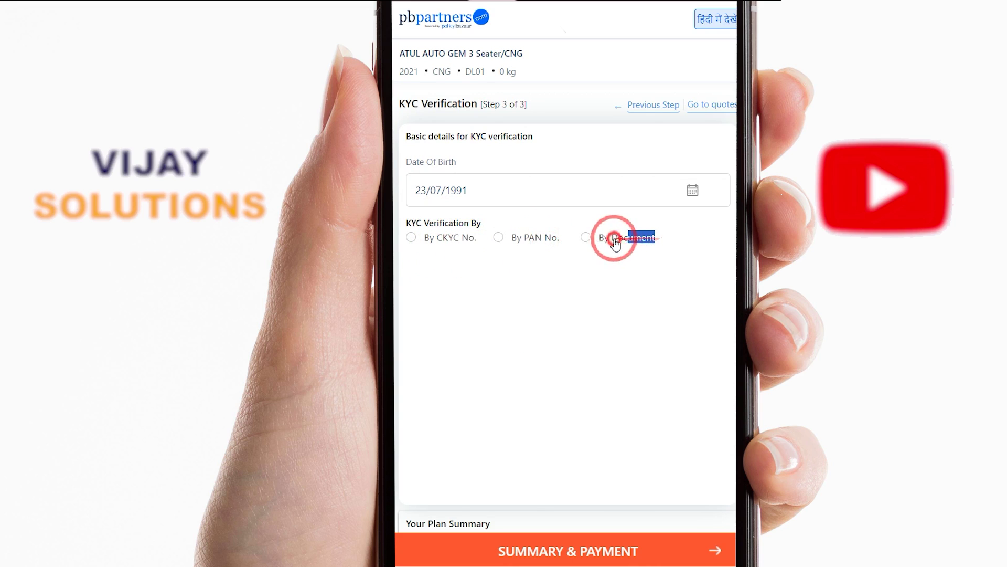
pyautogui.click(582, 236)
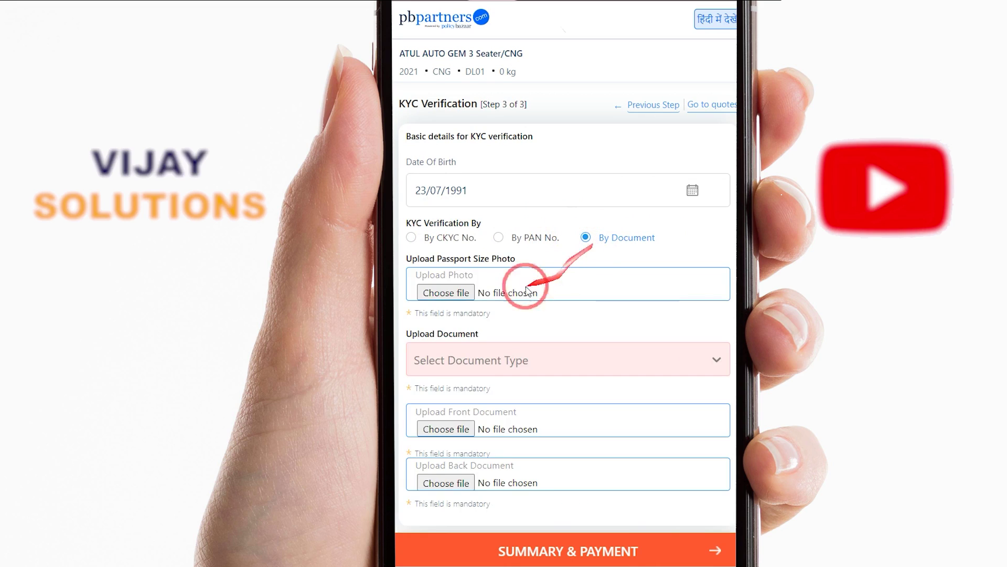
pyautogui.moveTo(440, 259); pyautogui.dragTo(511, 256)
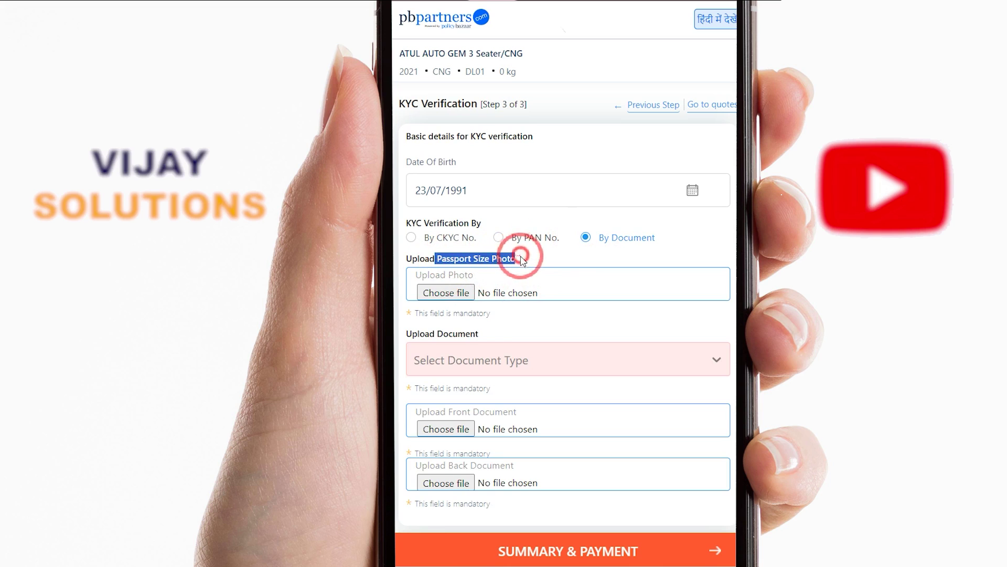
pyautogui.scroll(-3, 450, 361)
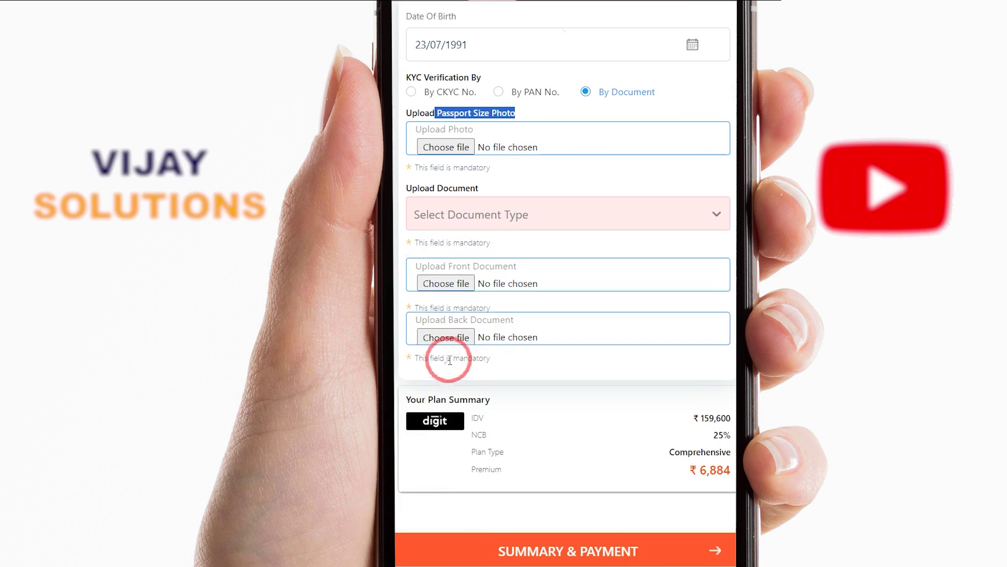
# Set the KYC document type to Aadhar Card
pyautogui.click(435, 223)
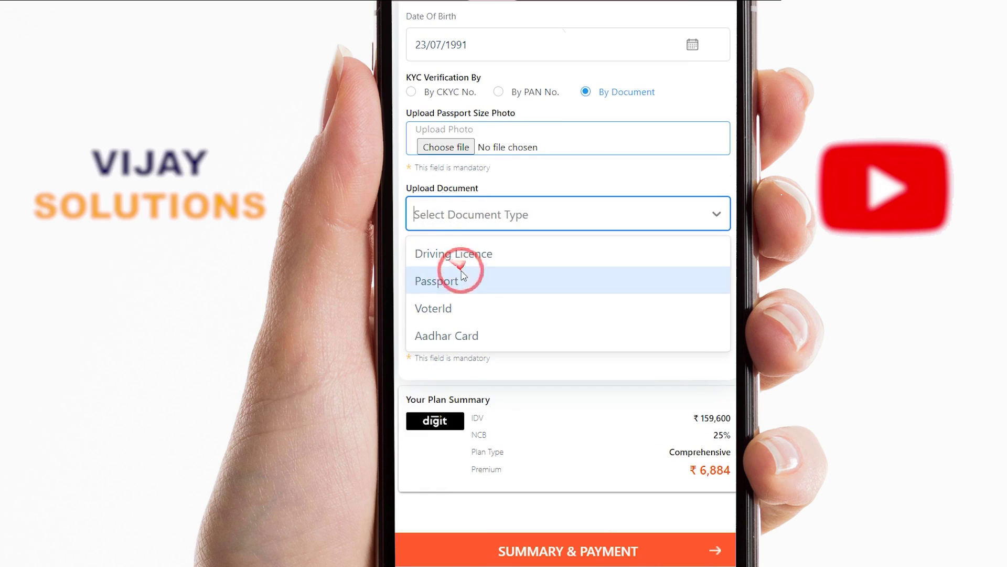
pyautogui.scroll(-2, 454, 320)
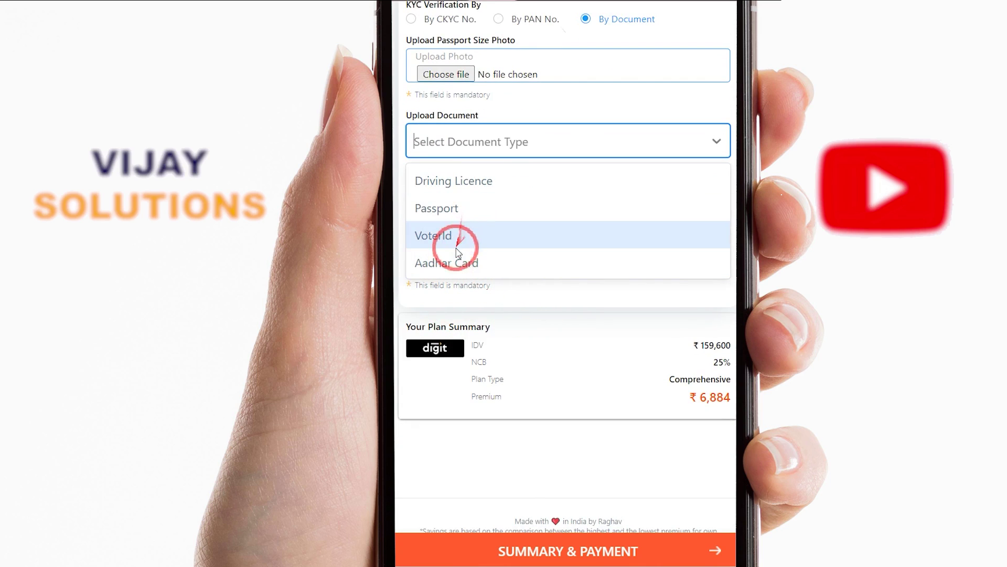
pyautogui.click(452, 260)
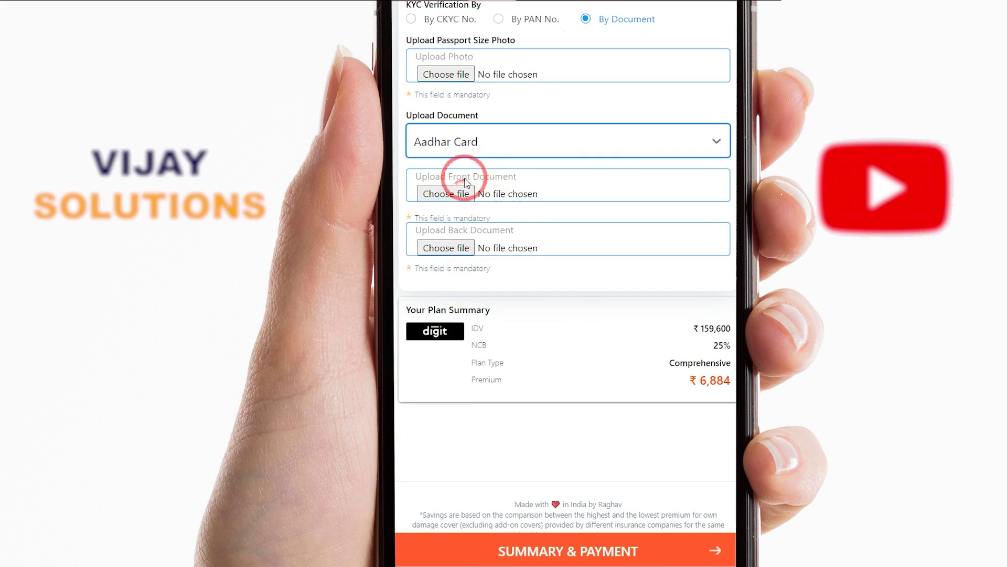
# Attach the Truck-insurance png image as the back document
pyautogui.click(443, 193)
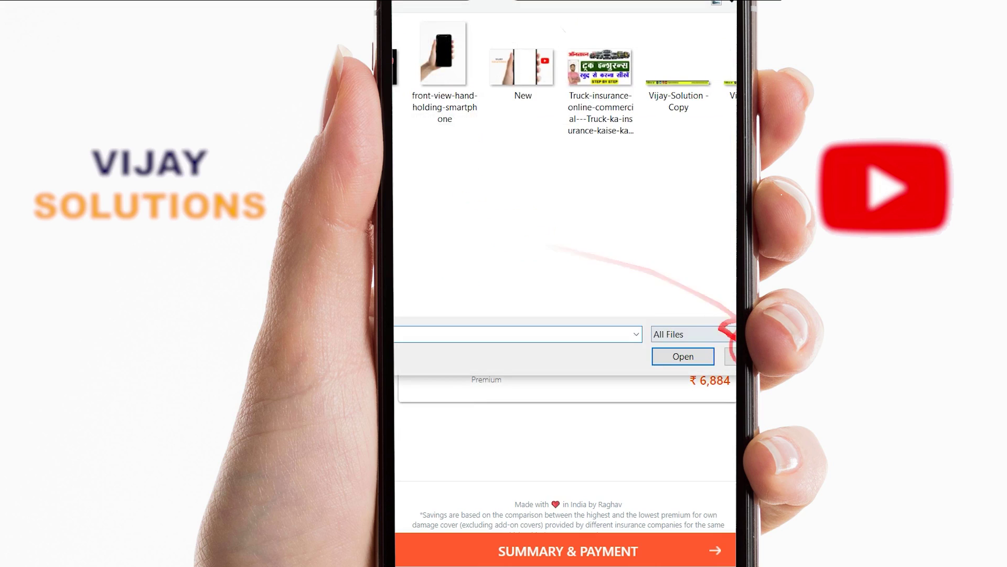
pyautogui.click(751, 353)
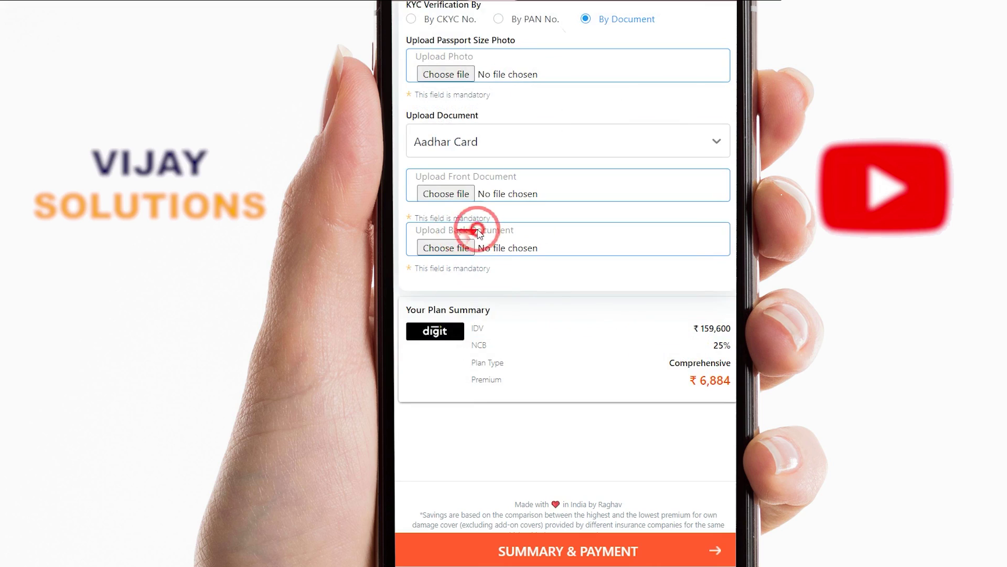
pyautogui.click(445, 246)
pyautogui.click(751, 355)
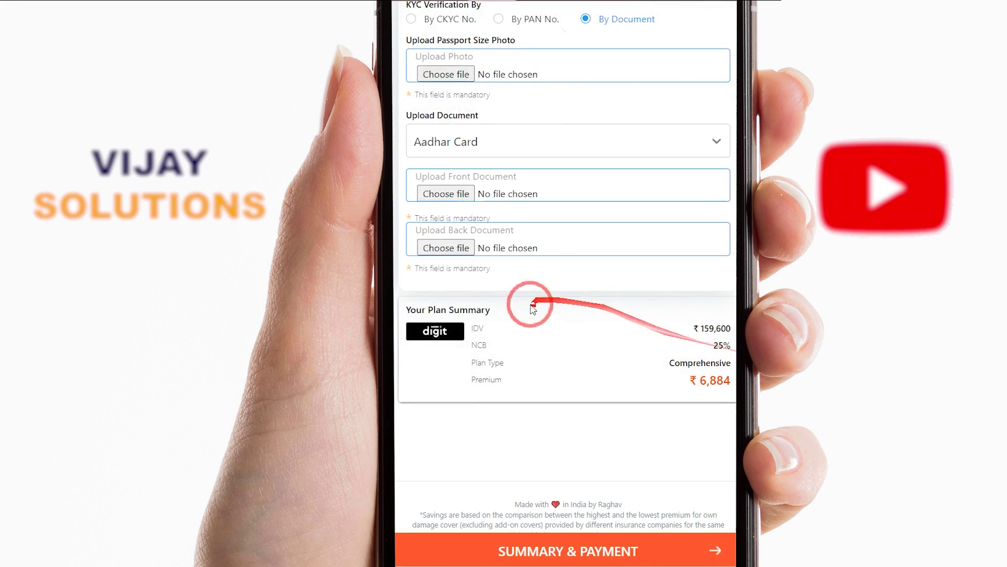
pyautogui.click(448, 248)
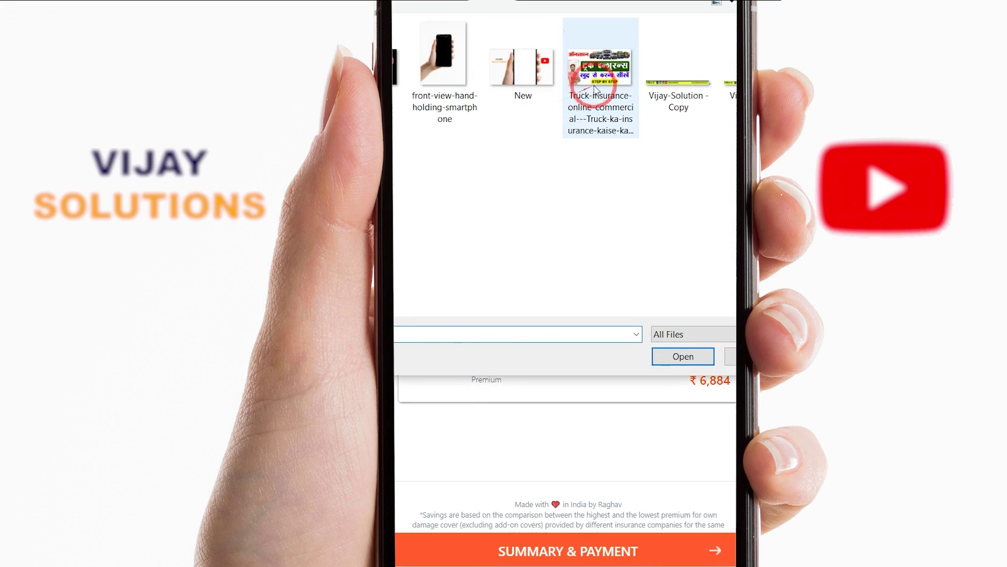
pyautogui.click(598, 91)
pyautogui.click(693, 357)
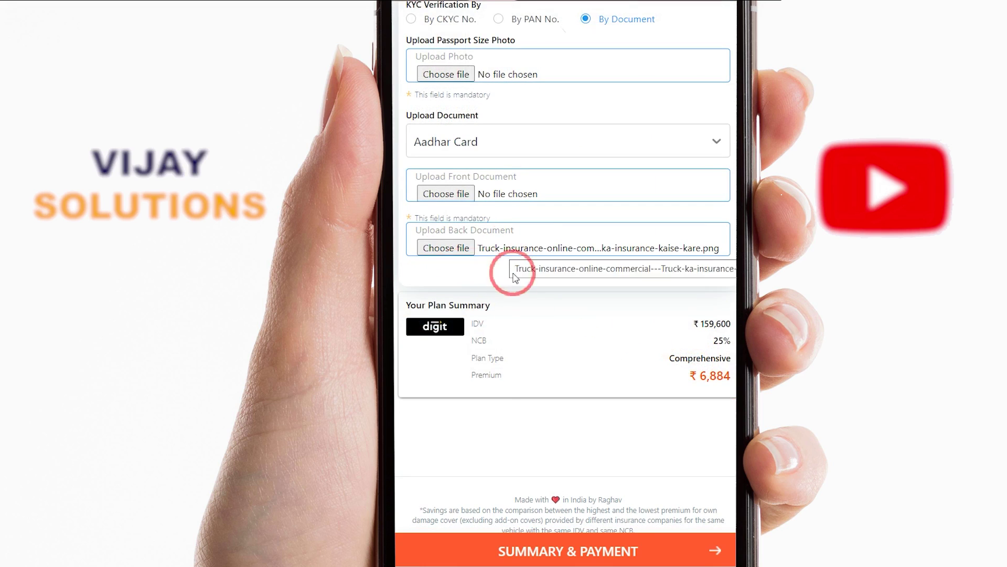
pyautogui.scroll(3, 502, 171)
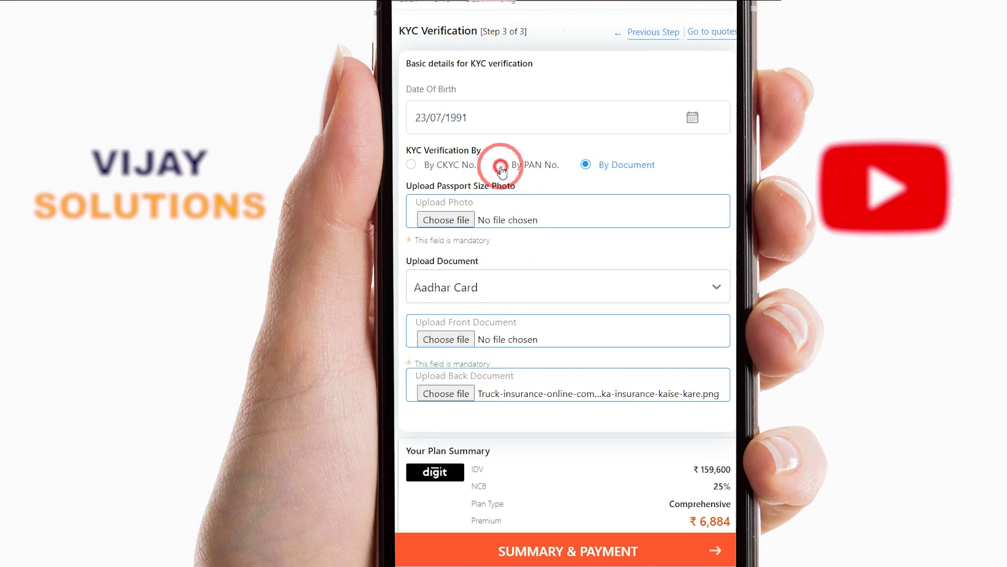
# Switch KYC to By PAN No., enter the PAN number, and attach Vijay-Solution - Copy.png as the photo
pyautogui.click(498, 166)
pyautogui.click(487, 199)
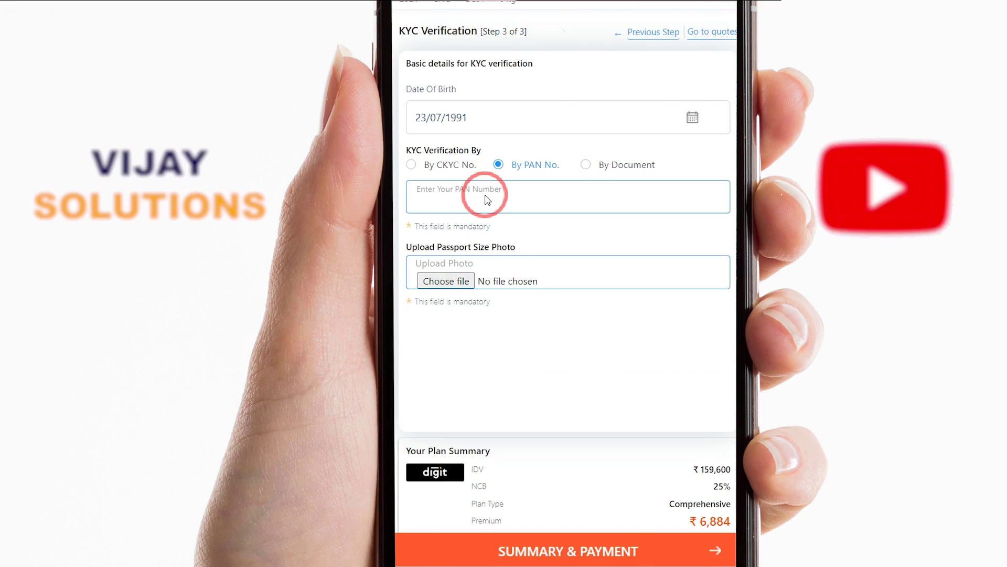
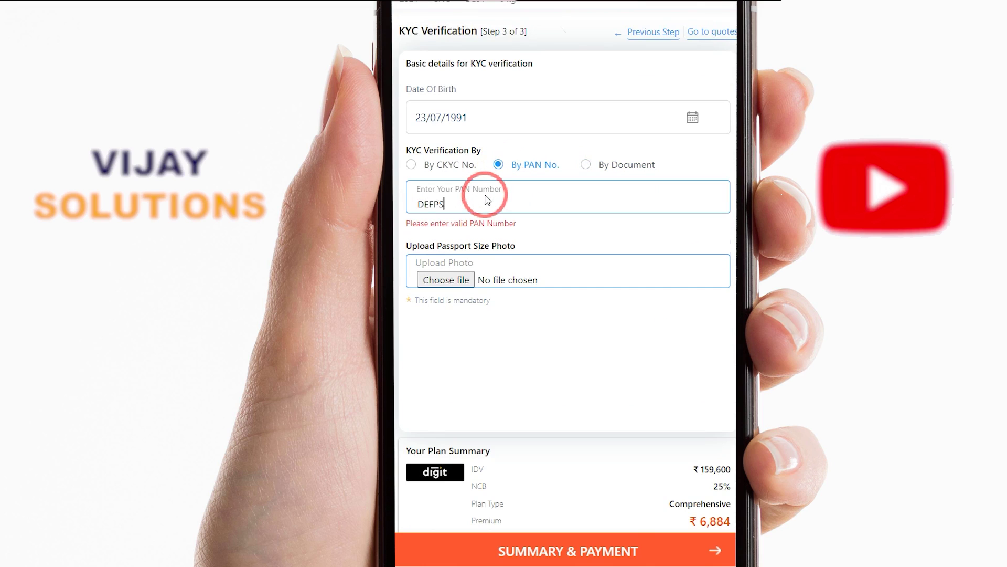
pyautogui.click(446, 280)
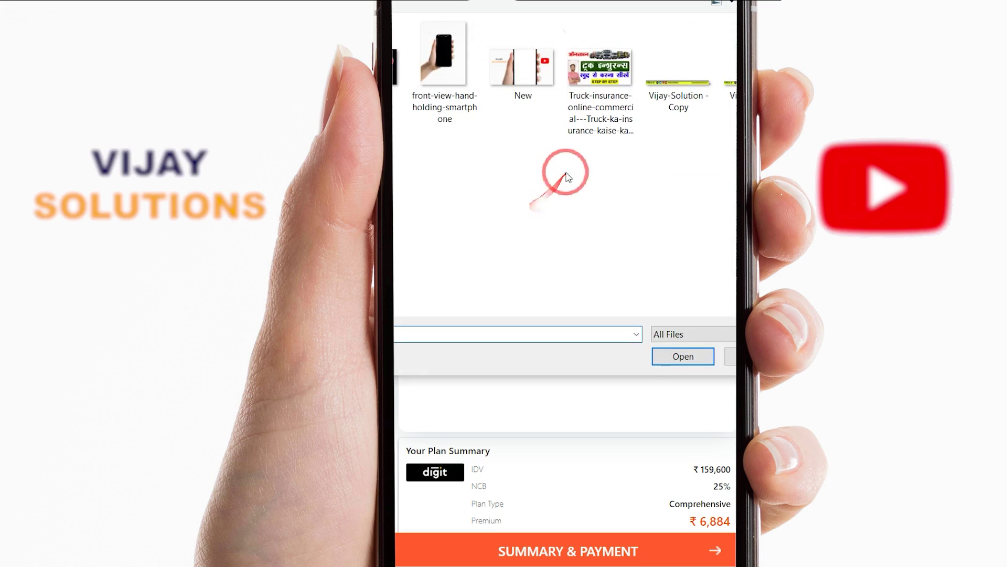
pyautogui.doubleClick(681, 84)
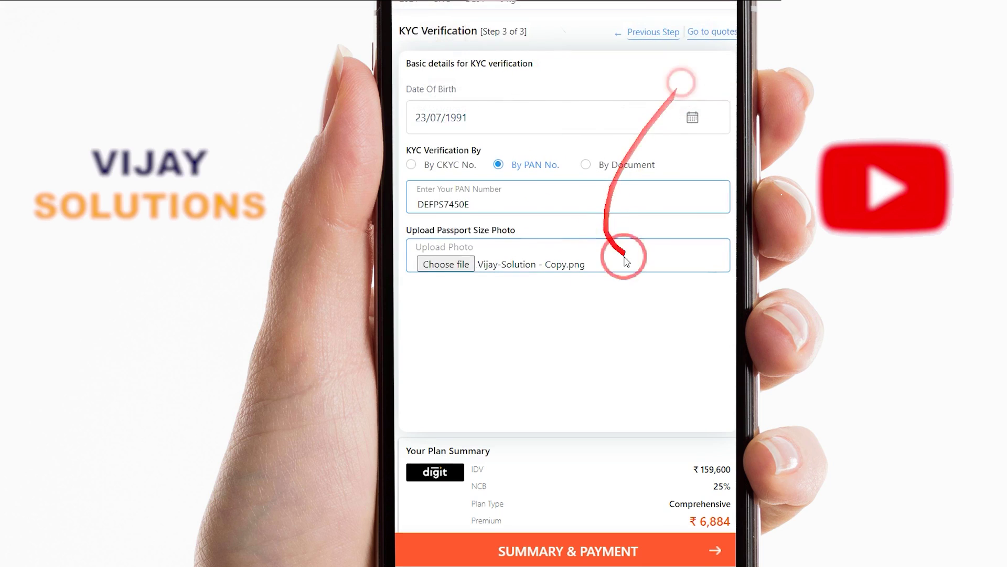
pyautogui.moveTo(450, 231)
pyautogui.mouseDown()
pyautogui.moveTo(544, 230)
pyautogui.moveTo(438, 226)
pyautogui.mouseUp()
pyautogui.click(528, 235)
# Submit via SUMMARY & PAYMENT and dismiss the KYC Verification Failed notice
pyautogui.scroll(-5, 618, 419)
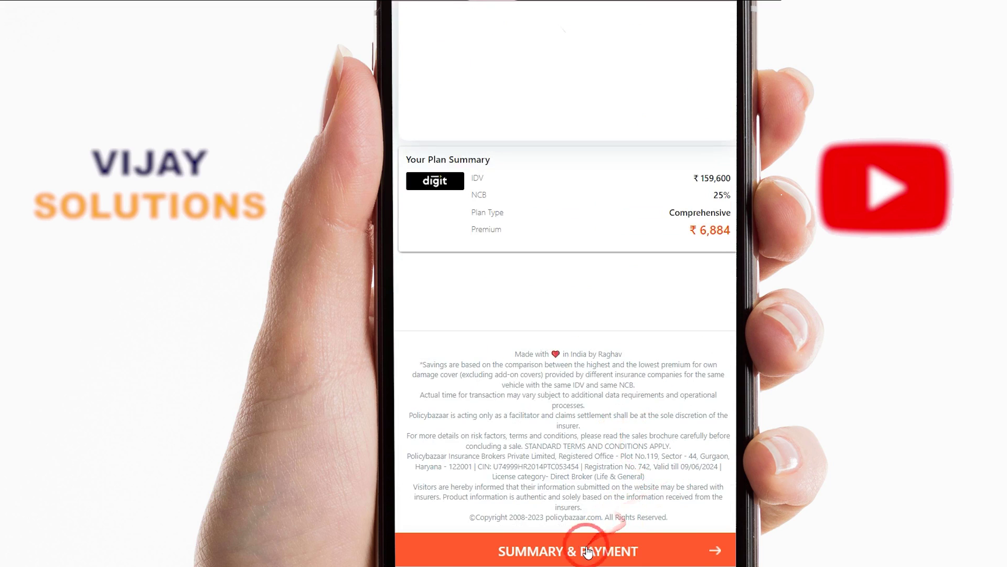
pyautogui.click(588, 551)
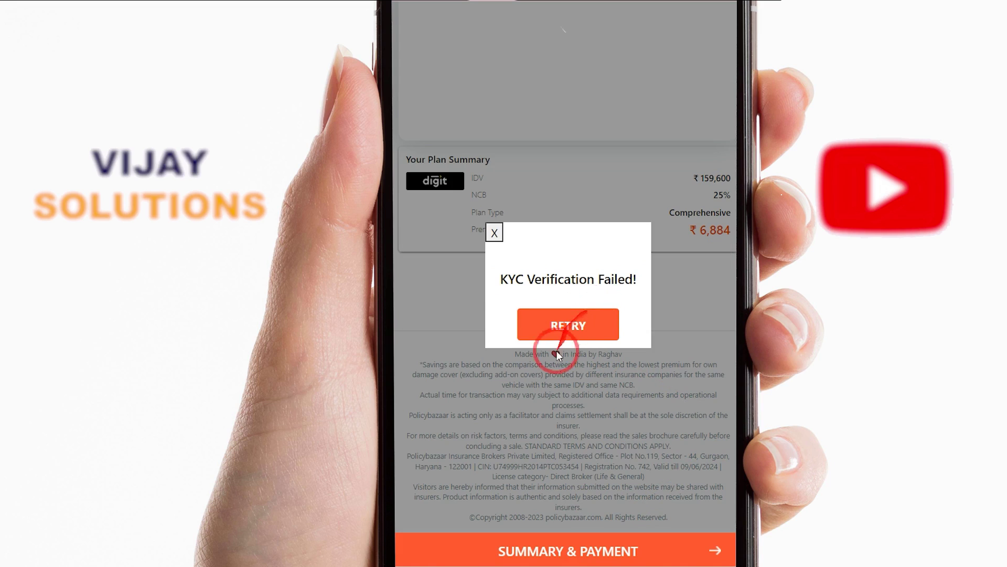
pyautogui.moveTo(517, 284); pyautogui.dragTo(625, 275)
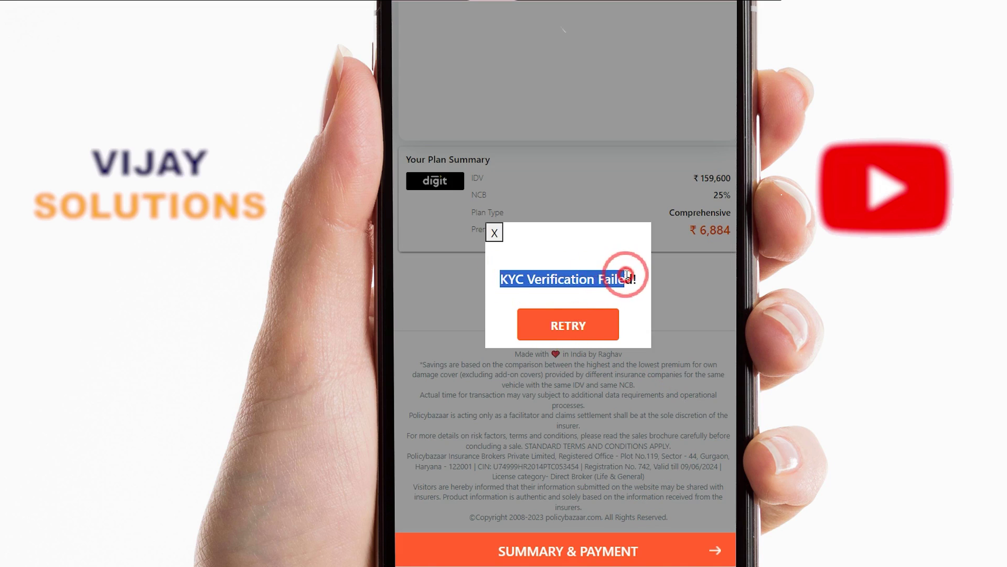
pyautogui.click(493, 231)
pyautogui.scroll(10, 540, 288)
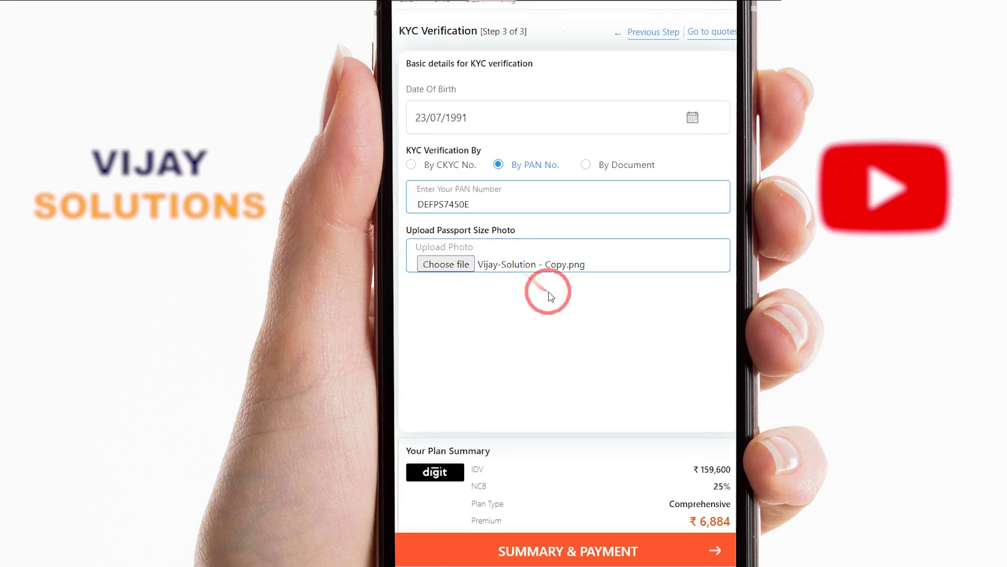
# Switch KYC back to By Document and attach Vijay-Solution - Copy as the passport photo
pyautogui.scroll(-4, 610, 410)
pyautogui.scroll(4, 603, 387)
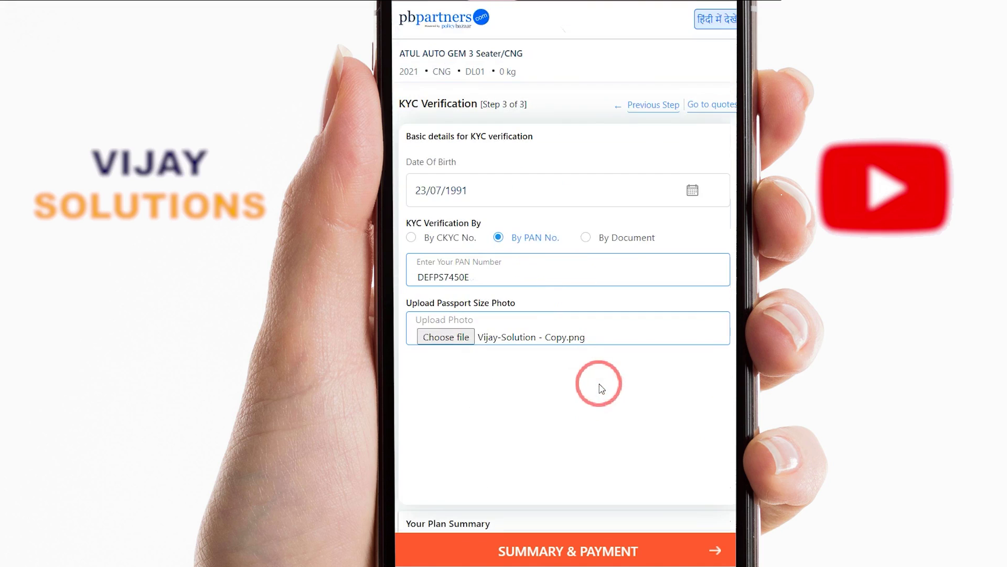
pyautogui.click(586, 237)
pyautogui.scroll(-2, 641, 288)
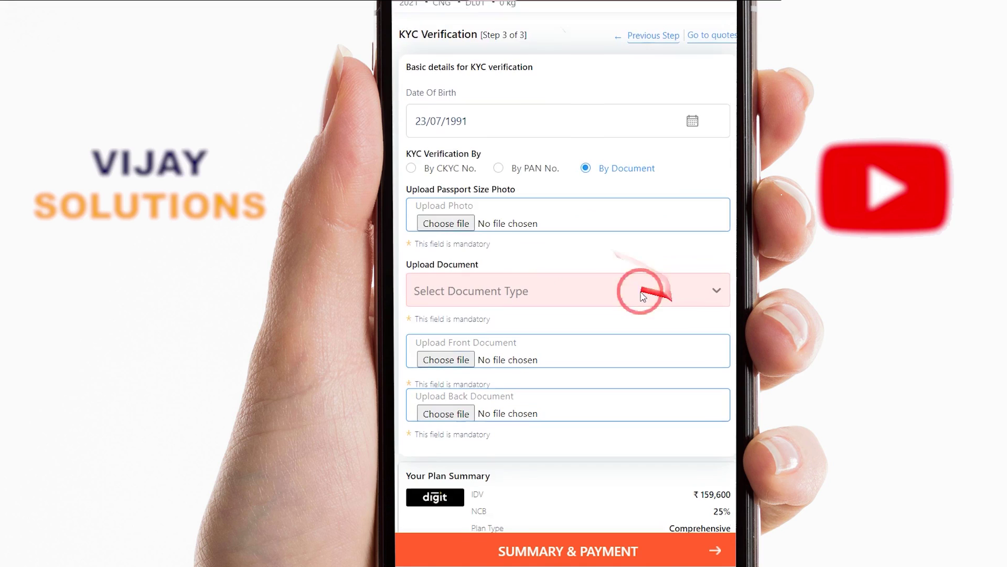
pyautogui.click(561, 220)
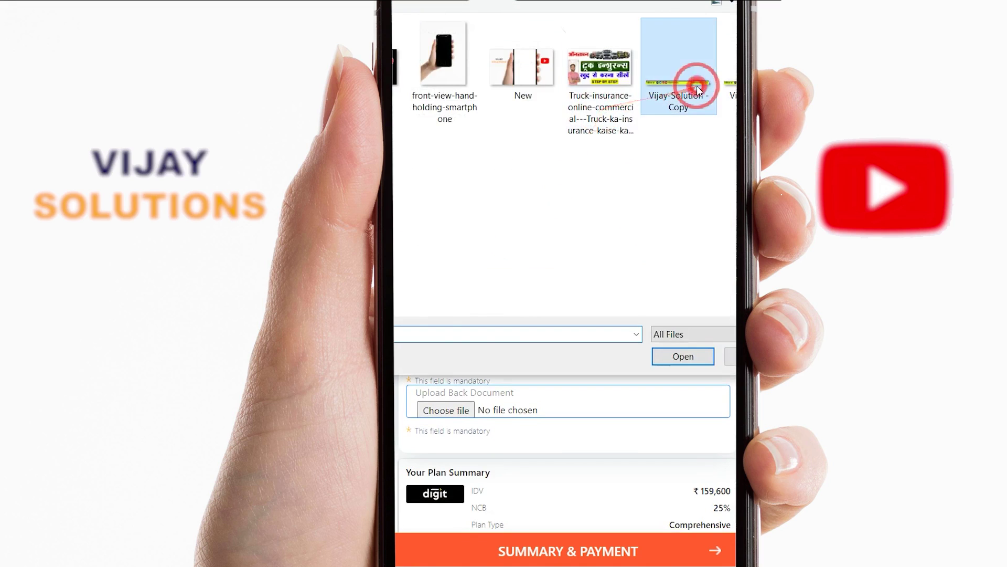
pyautogui.doubleClick(695, 85)
# Attach Vijay-Solution.png as both the front and back documents
pyautogui.click(456, 340)
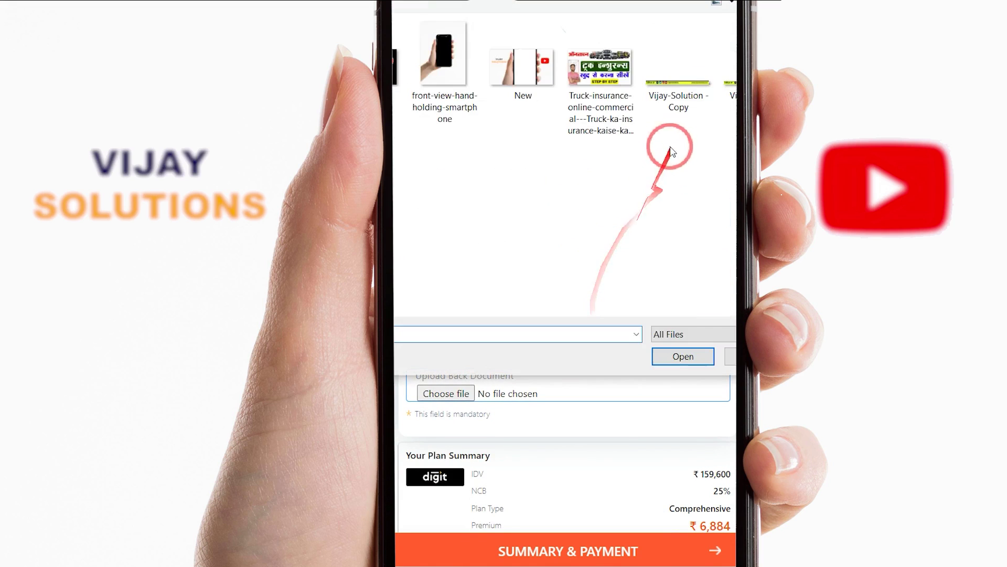
pyautogui.doubleClick(731, 89)
pyautogui.click(444, 385)
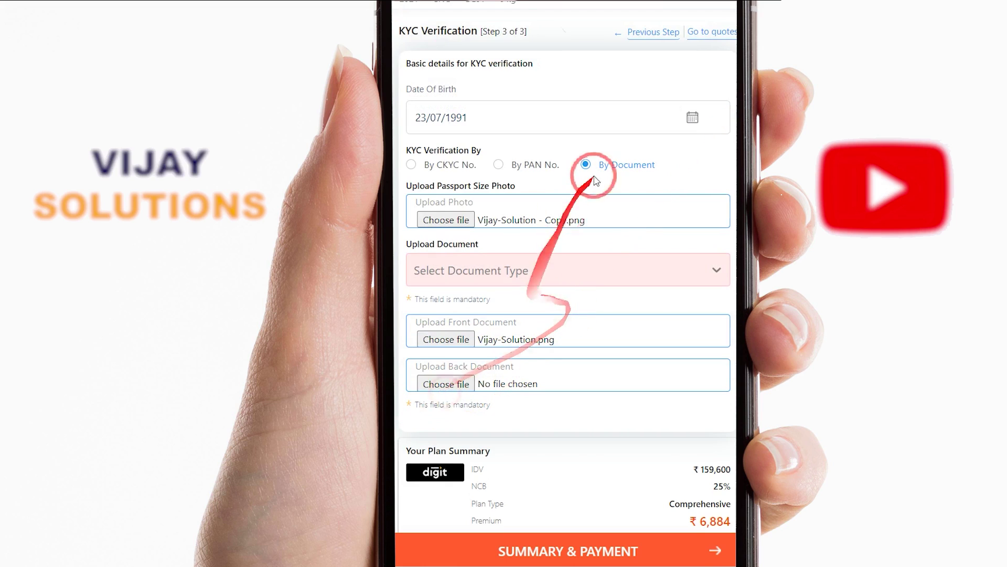
pyautogui.doubleClick(730, 90)
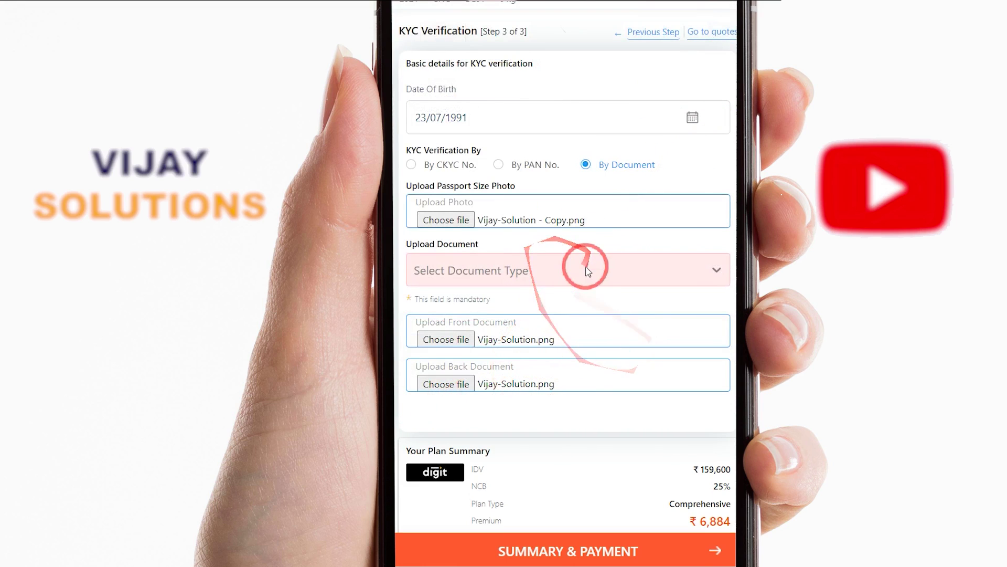
pyautogui.scroll(-5, 565, 371)
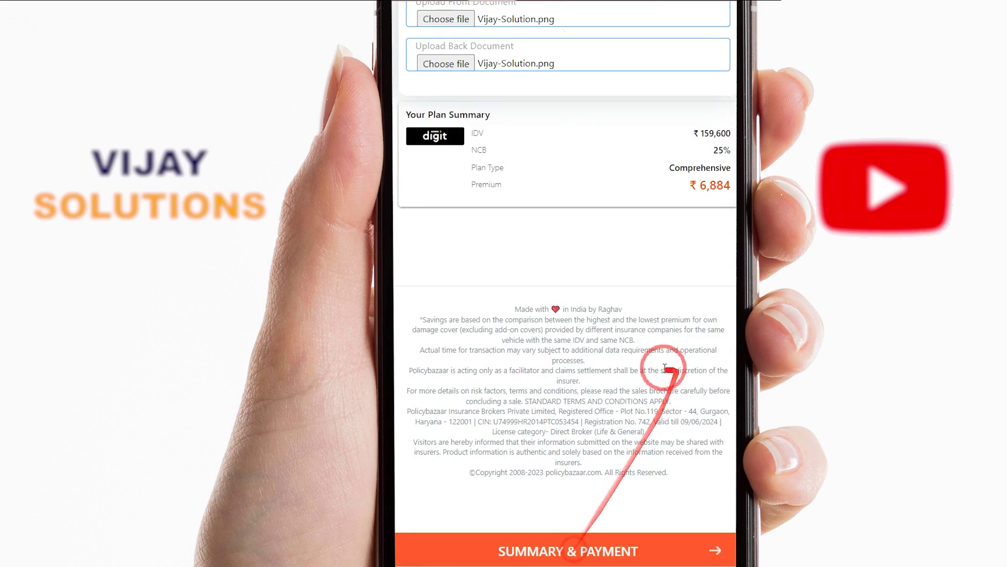
pyautogui.scroll(4, 659, 366)
# Set the document type to Aadhar Card
pyautogui.click(513, 153)
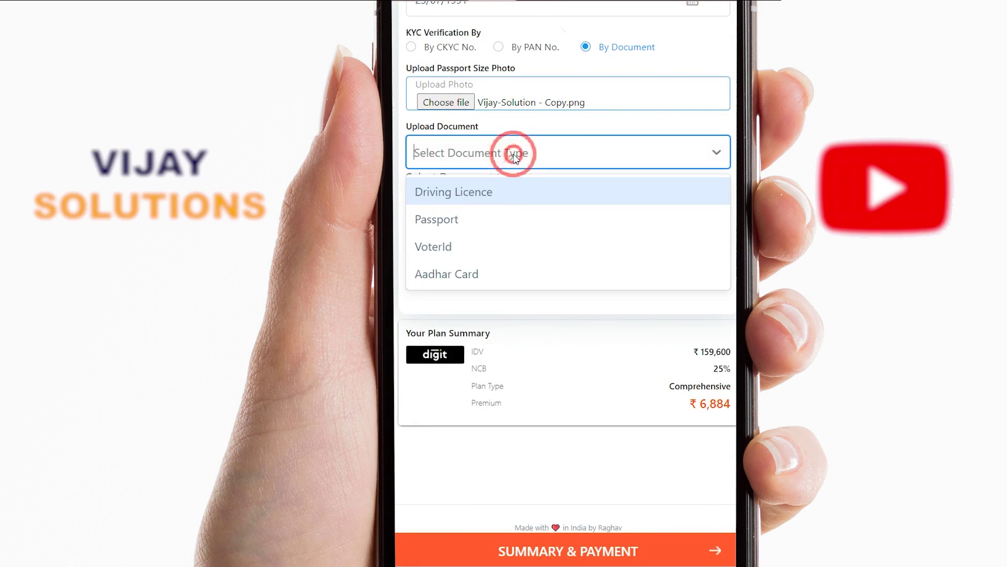
pyautogui.click(485, 273)
pyautogui.scroll(3, 509, 282)
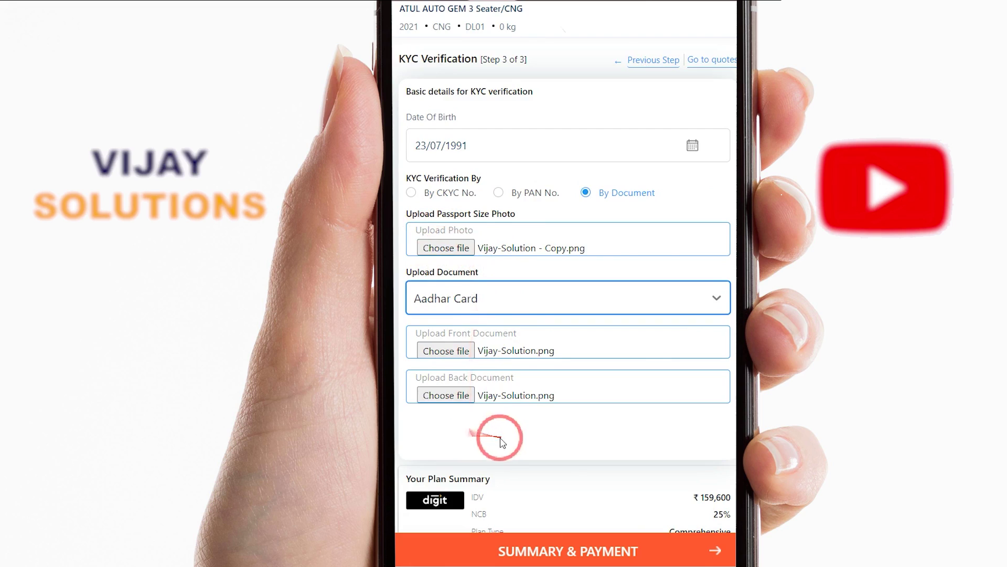
pyautogui.scroll(-5, 500, 442)
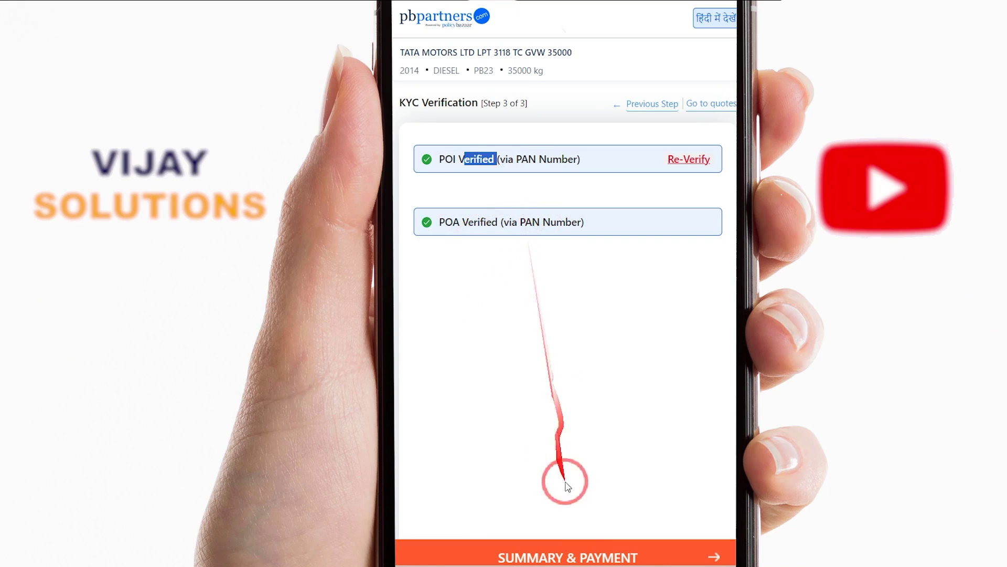
# Open the proposal summary, review the vehicle model and variant, and continue with Pay Securely
pyautogui.click(580, 553)
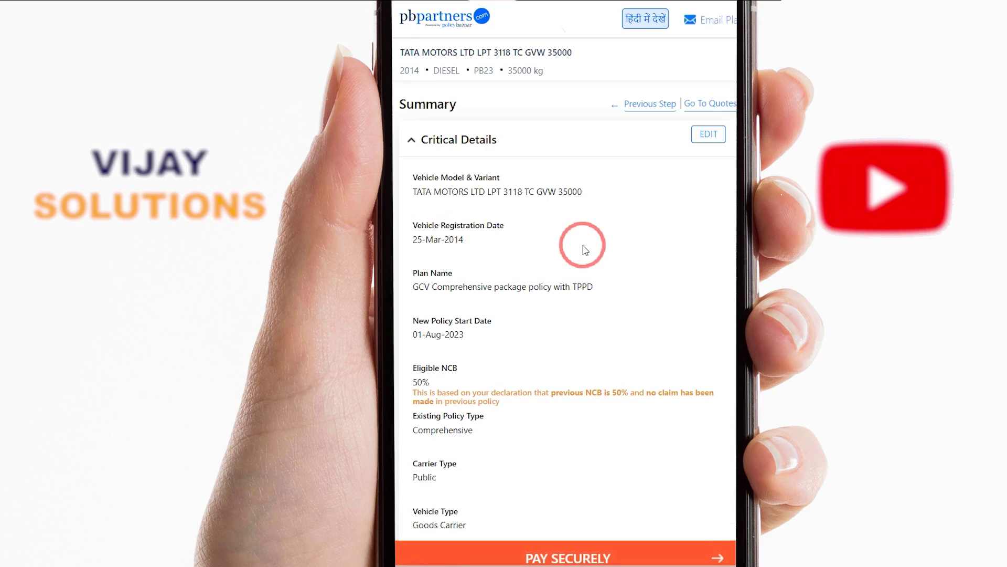
pyautogui.scroll(-3, 591, 231)
pyautogui.scroll(3, 591, 231)
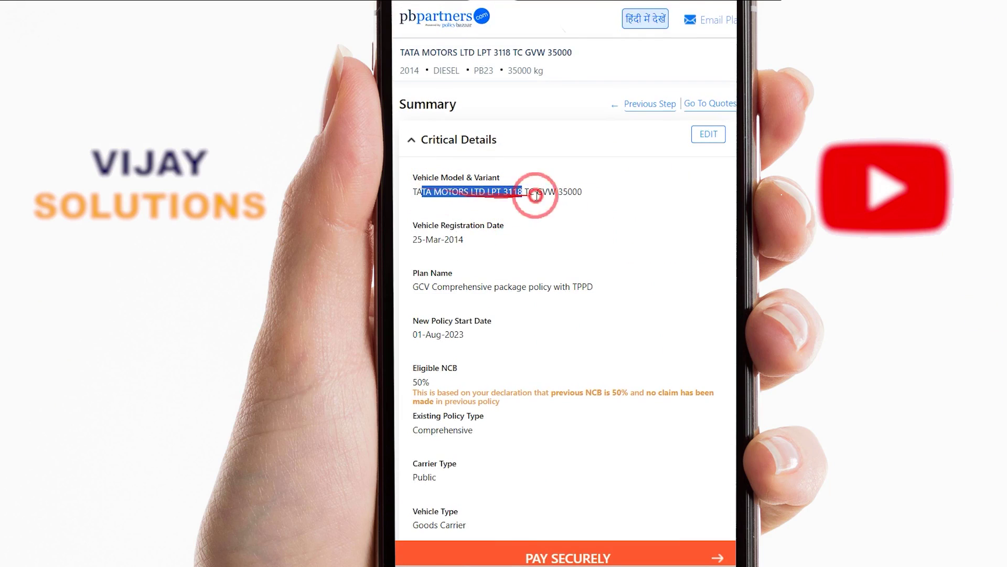
pyautogui.moveTo(476, 182); pyautogui.dragTo(589, 205)
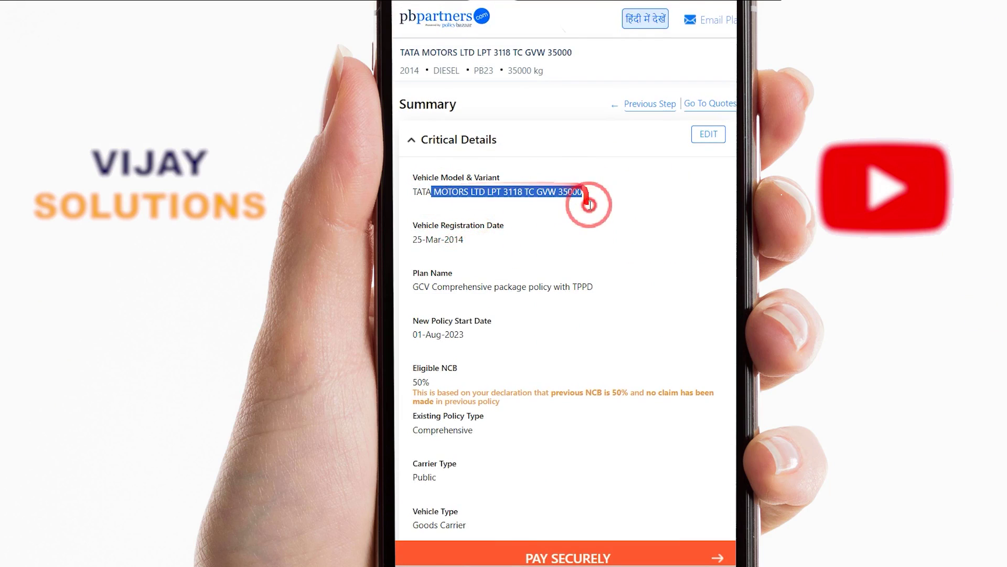
pyautogui.scroll(-4, 630, 247)
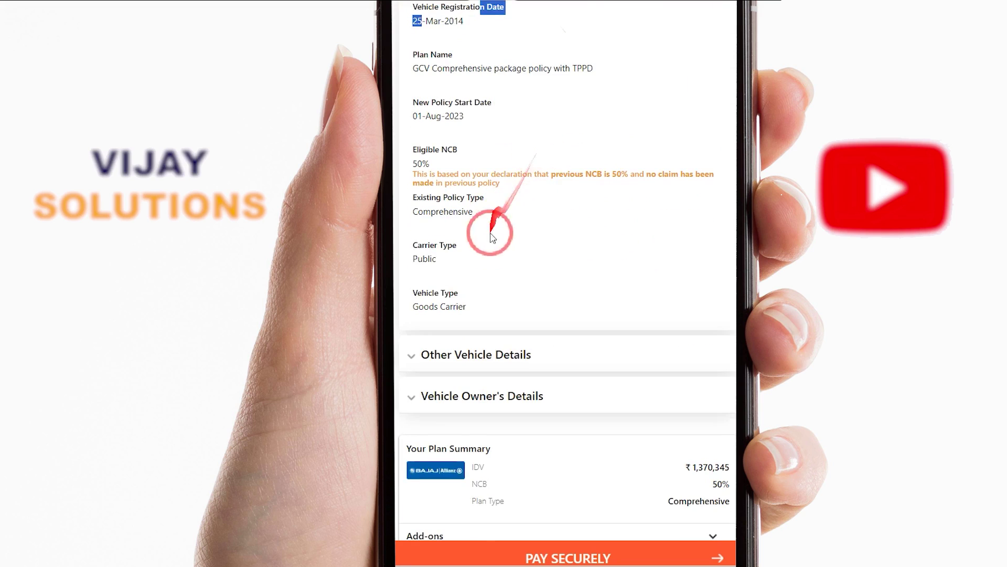
pyautogui.scroll(-4, 486, 189)
pyautogui.scroll(7, 493, 233)
pyautogui.scroll(-14, 520, 263)
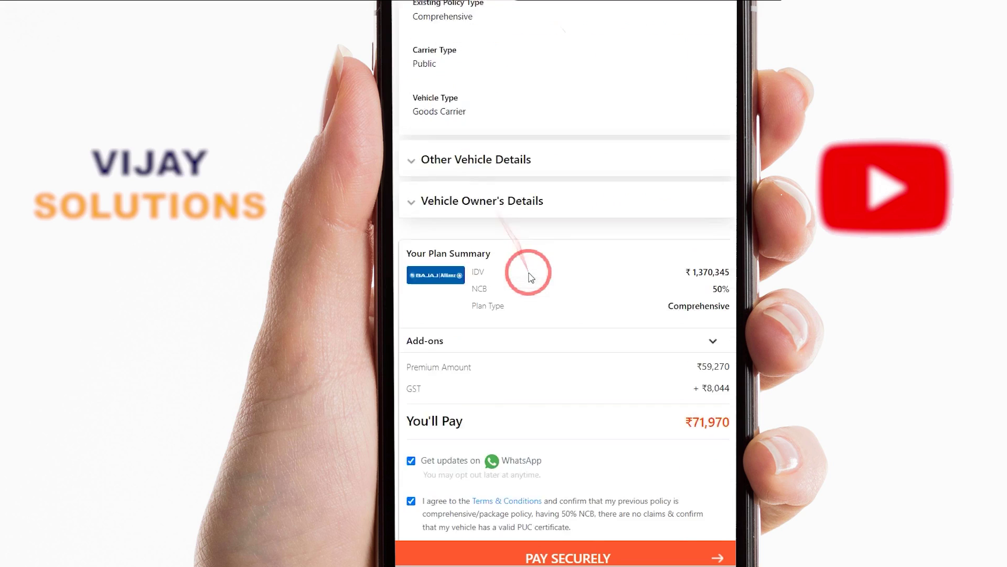
pyautogui.click(551, 554)
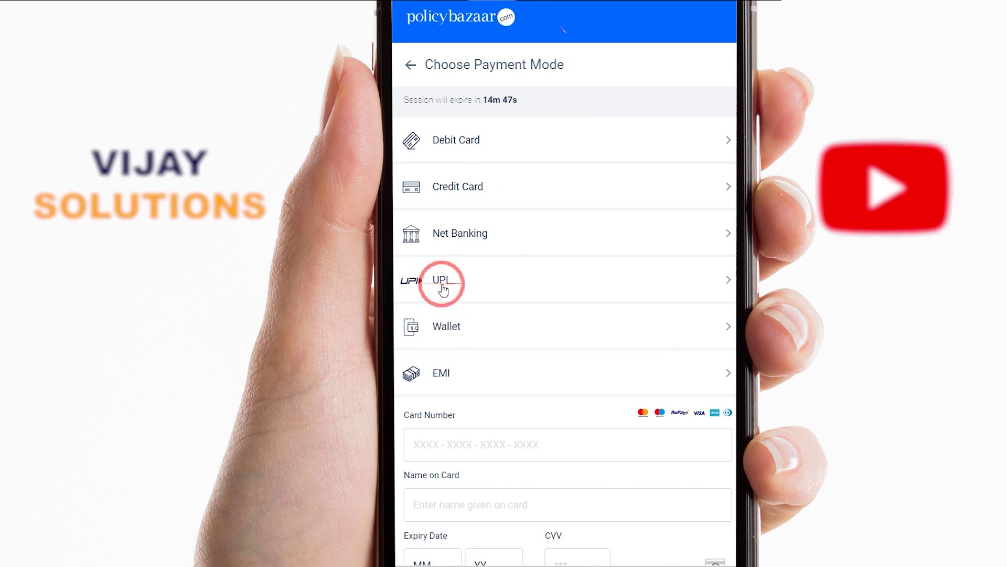
pyautogui.click(443, 286)
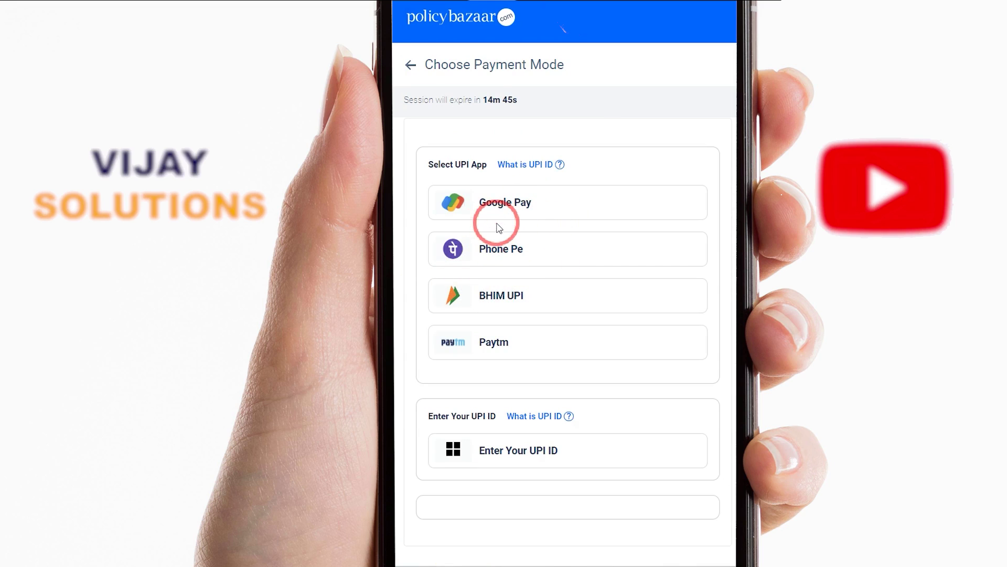
pyautogui.moveTo(512, 186); pyautogui.dragTo(483, 179)
pyautogui.moveTo(493, 223)
pyautogui.mouseDown()
pyautogui.moveTo(556, 249)
pyautogui.moveTo(467, 288)
pyautogui.moveTo(506, 333)
pyautogui.moveTo(491, 332)
pyautogui.mouseUp()
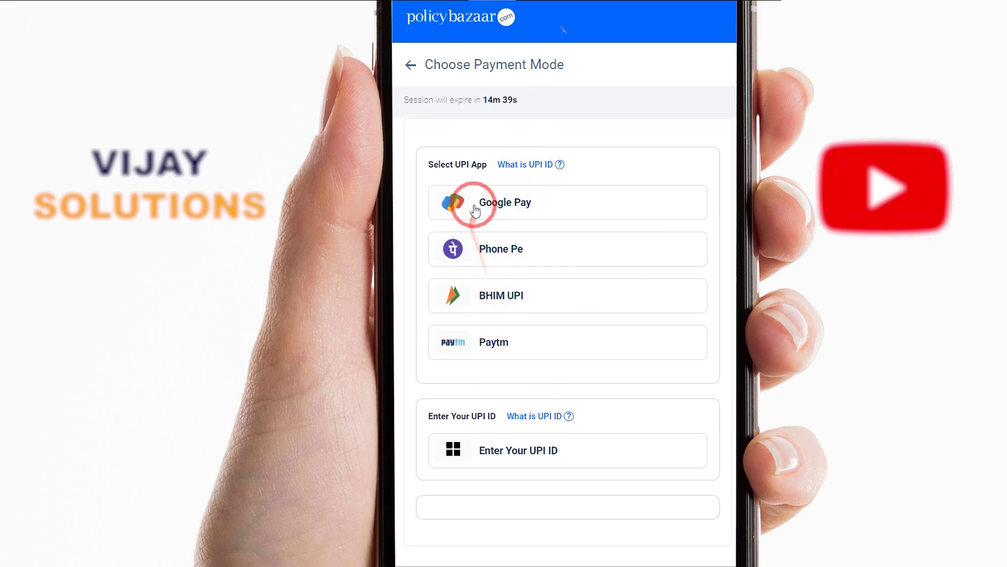
pyautogui.click(410, 65)
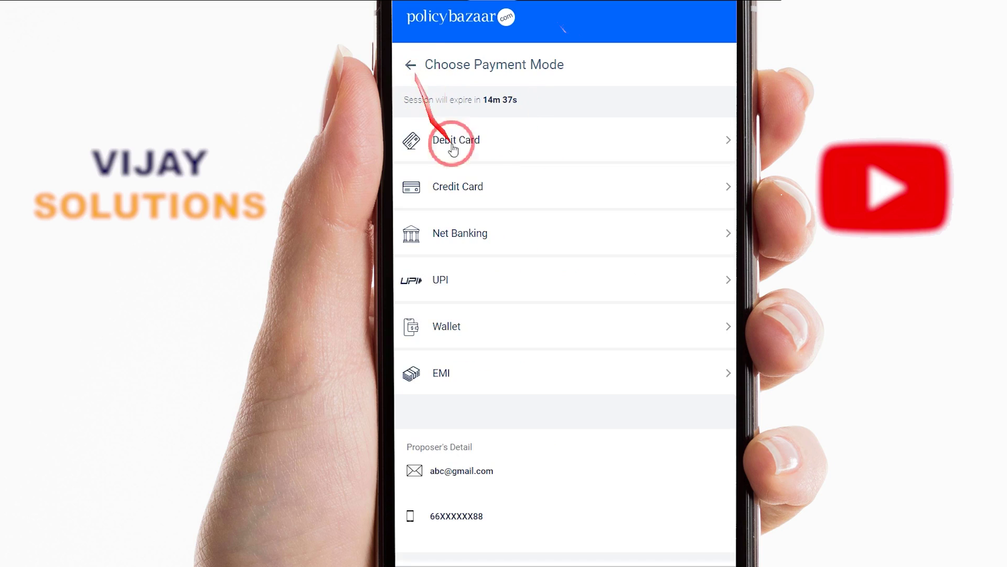